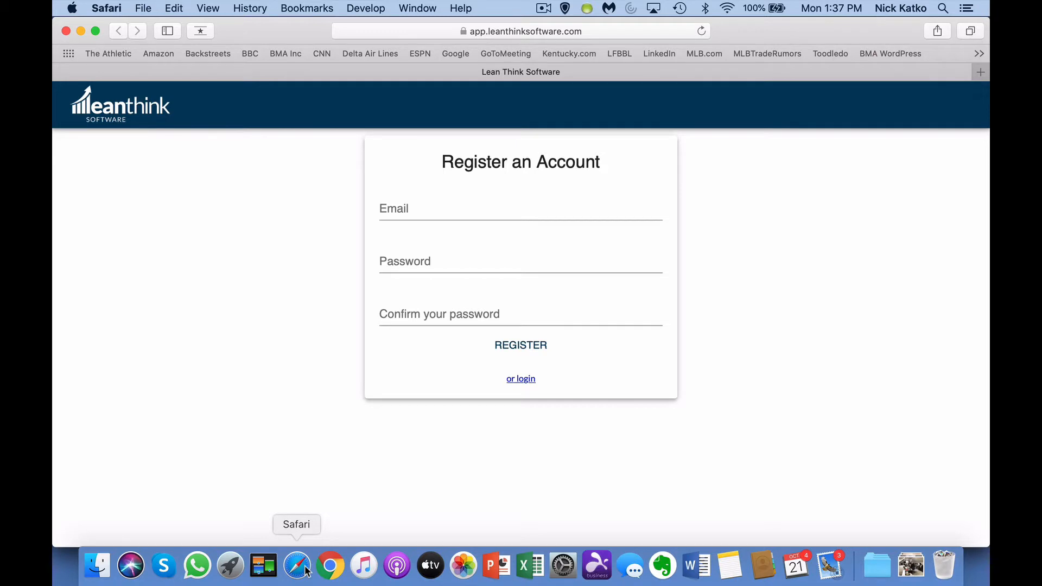
Step: Register a new account with an e-mail address and a confirmed password, declining Safari's suggested password
{"action": "left_click", "coordinate": [422, 209]}
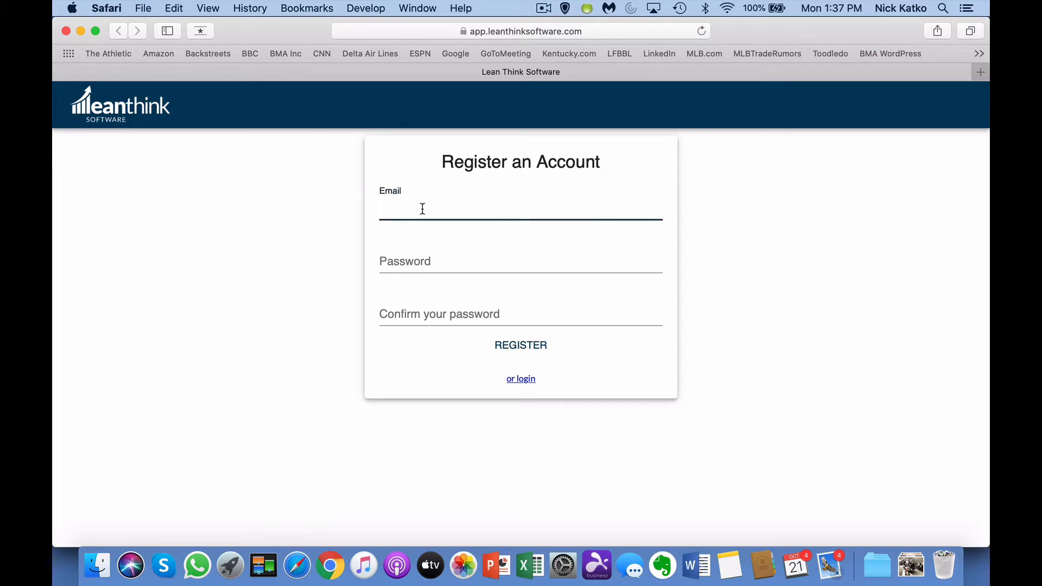
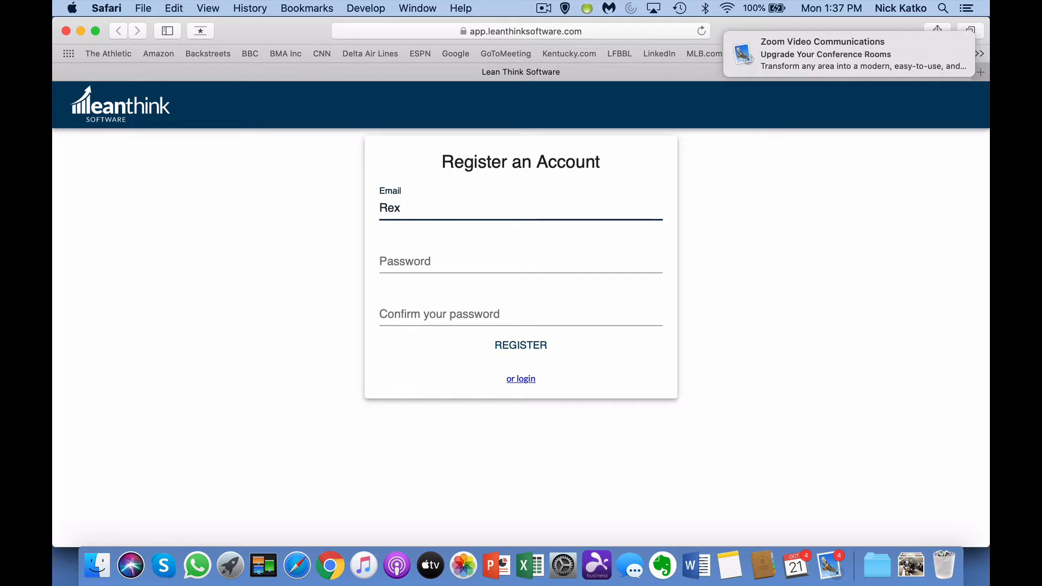
{"action": "key", "text": "Tab"}
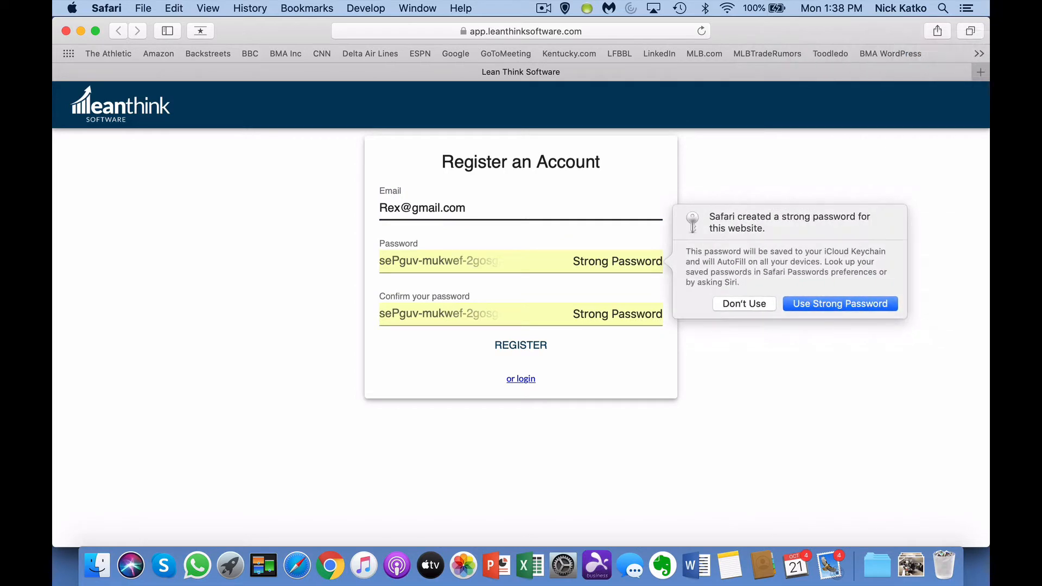
{"action": "left_click", "coordinate": [734, 303]}
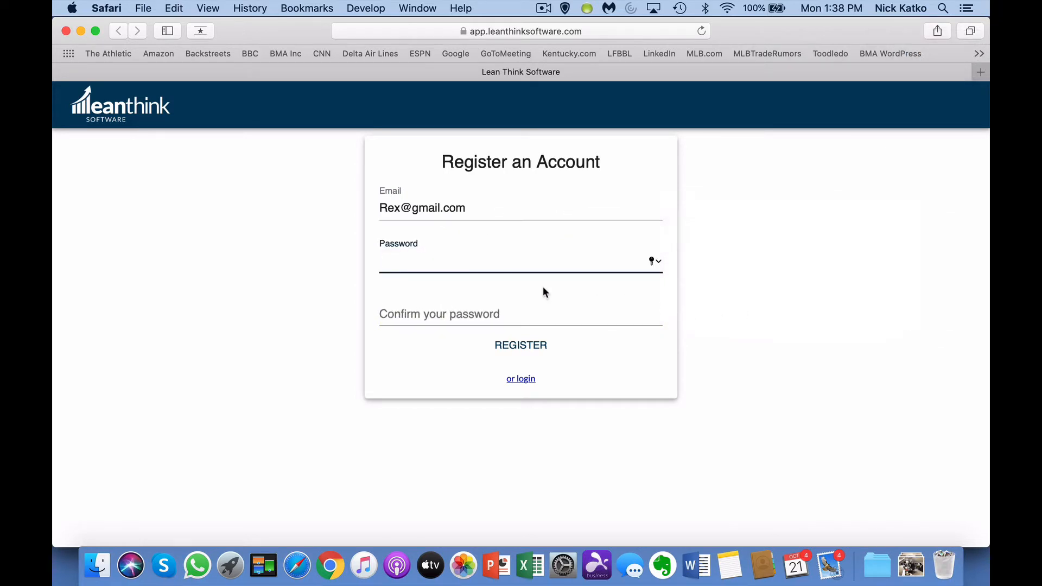
{"action": "type", "text": "****"}
{"action": "key", "text": "Tab"}
{"action": "type", "text": "****"}
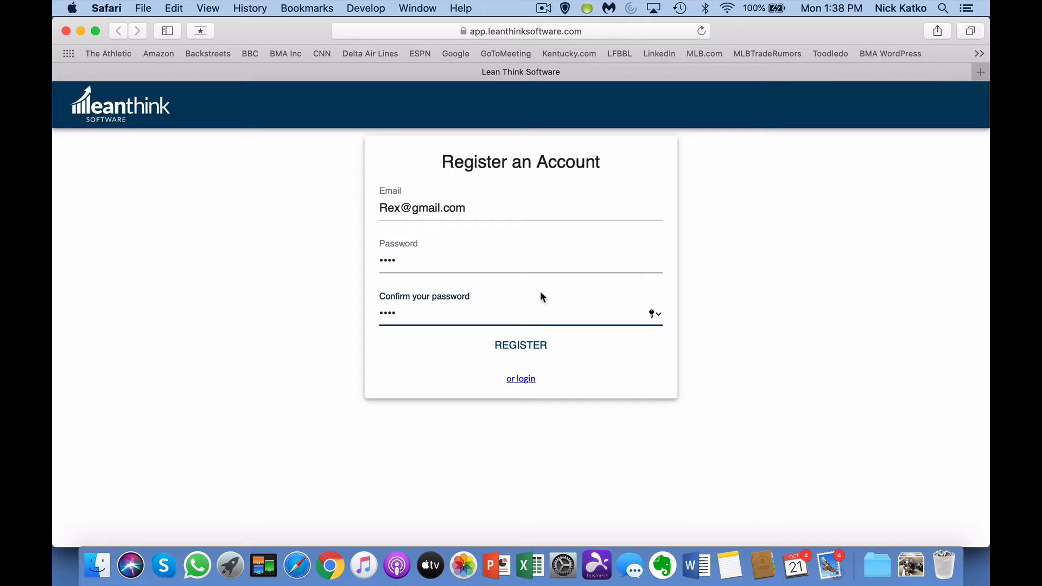
{"action": "left_click", "coordinate": [530, 347]}
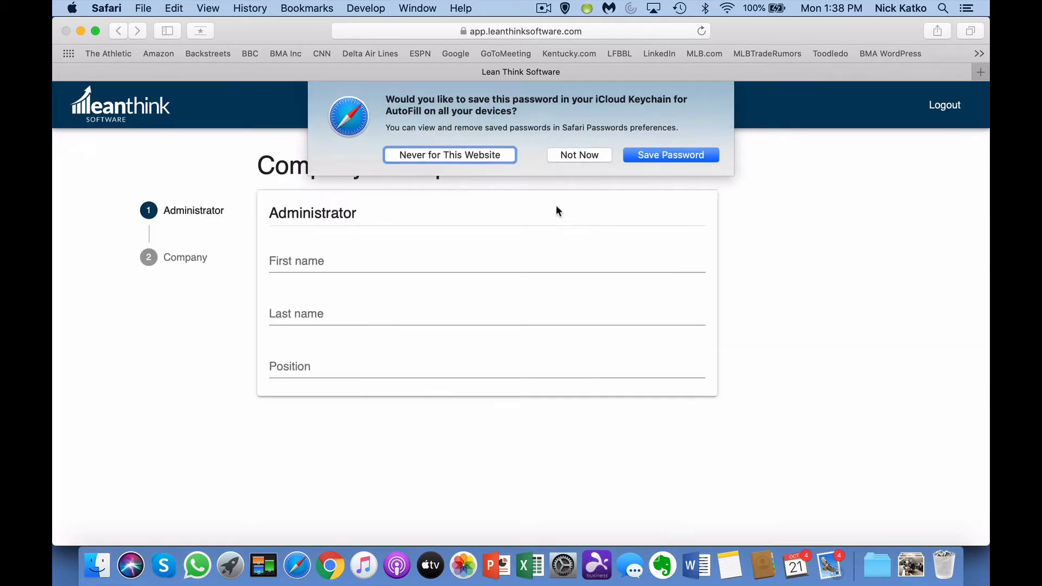
Step: Fill in the administrator's first and last name with position CFO
{"action": "left_click", "coordinate": [578, 157]}
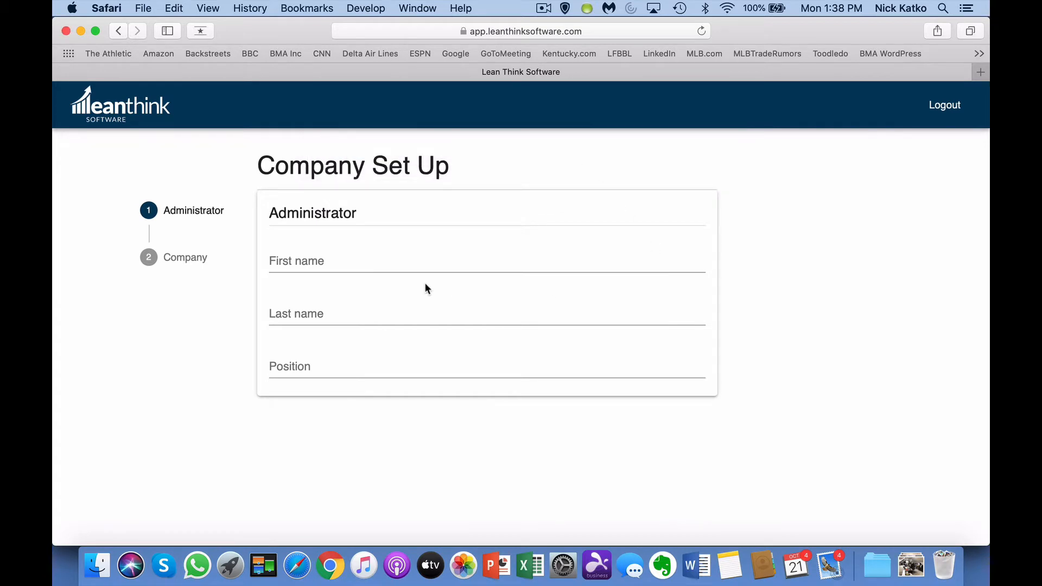
{"action": "left_click", "coordinate": [381, 263]}
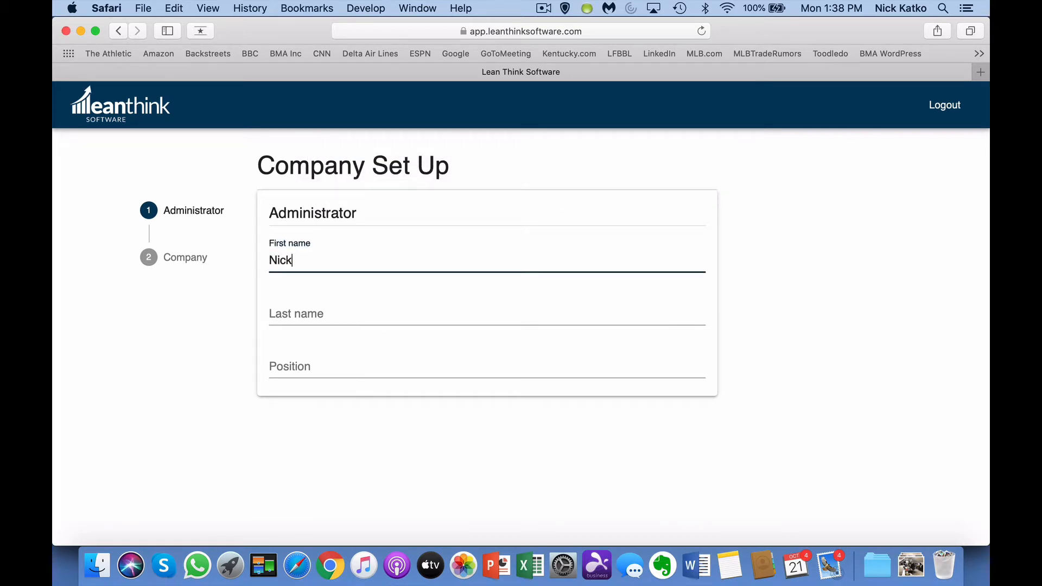
{"action": "key", "text": "Tab"}
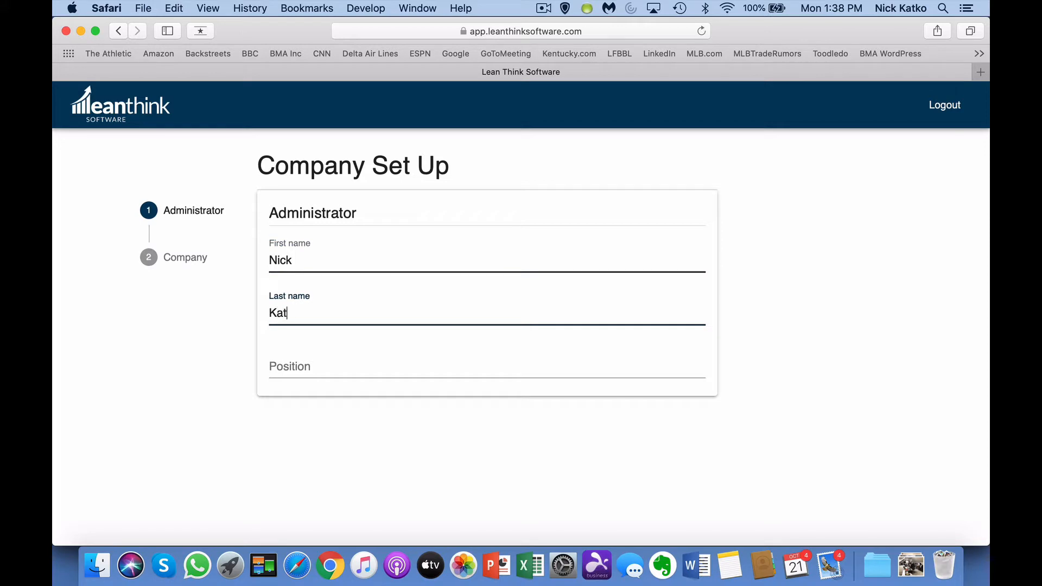
{"action": "key", "text": "Tab"}
{"action": "type", "text": "CFO"}
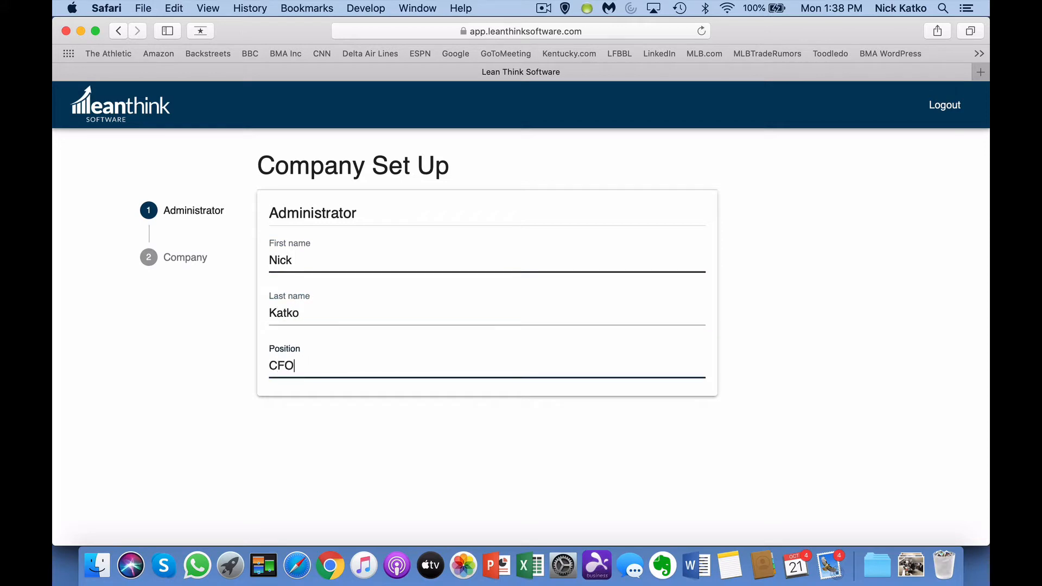
Step: Enter the company name LeanThink with its street address and city
{"action": "left_click", "coordinate": [195, 258]}
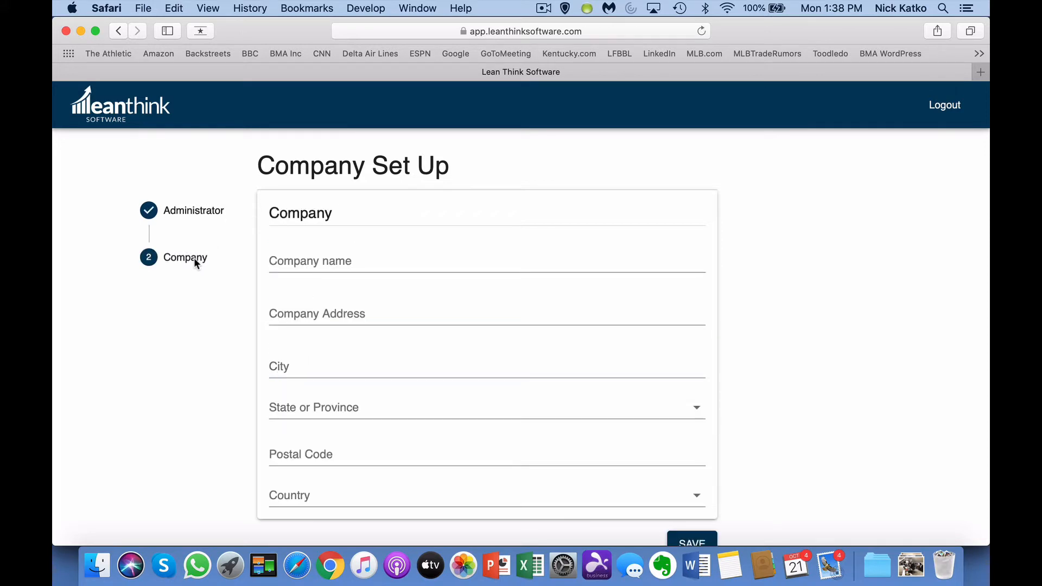
{"action": "left_click", "coordinate": [319, 264]}
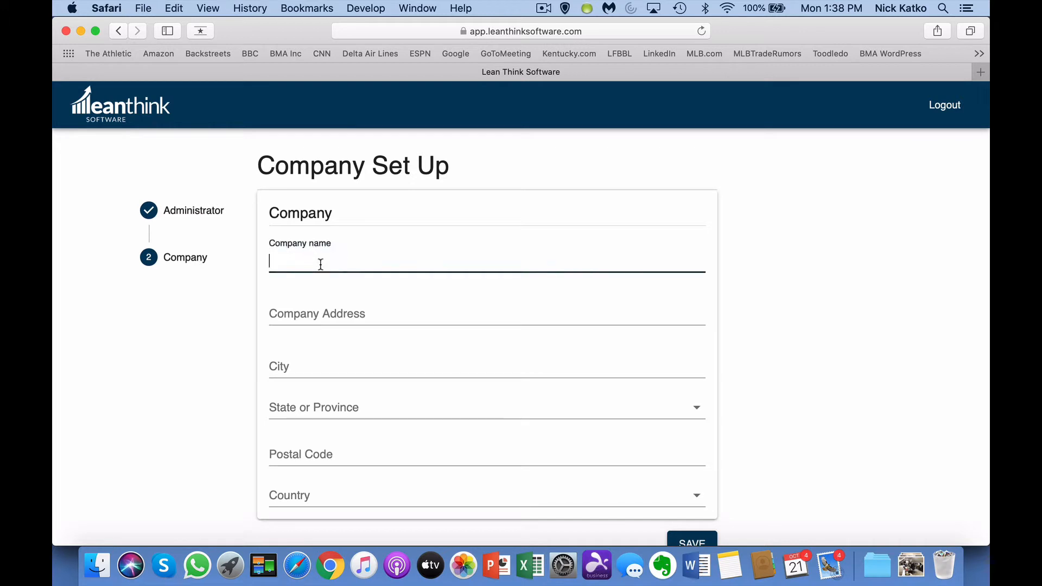
{"action": "type", "text": "LeanThink"}
{"action": "key", "text": "Tab"}
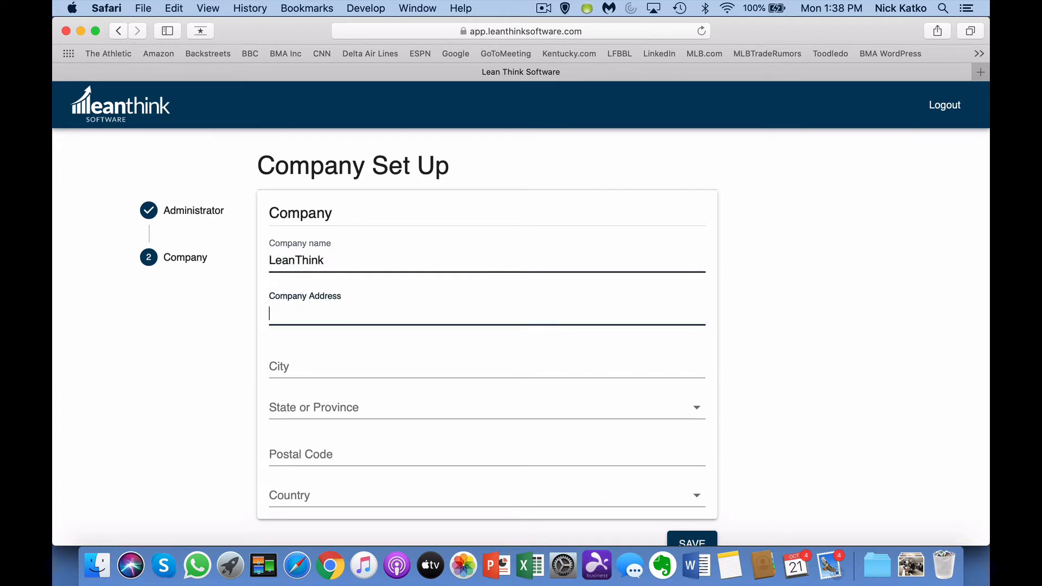
{"action": "key", "text": "Tab"}
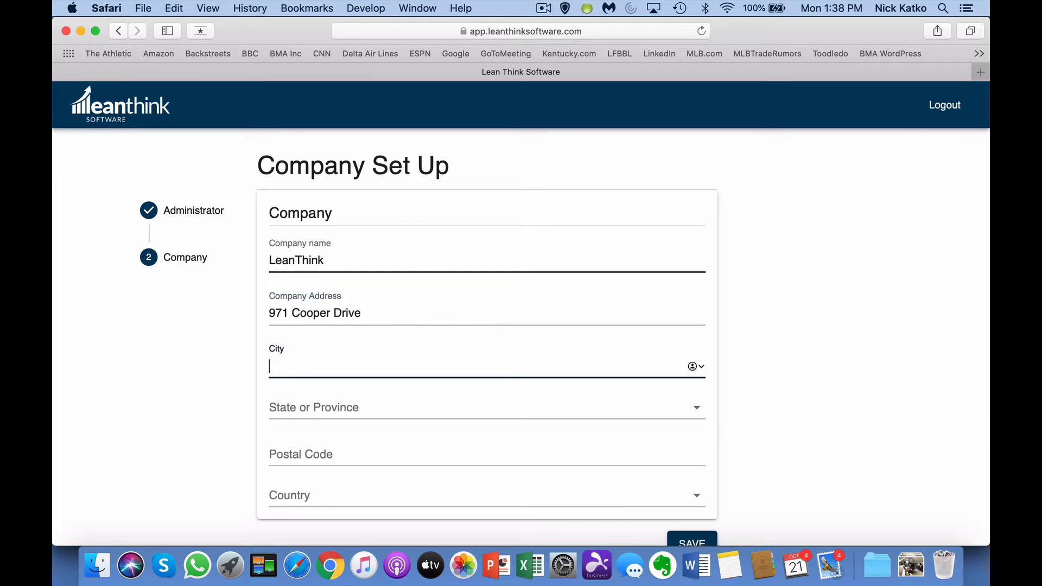
{"action": "type", "text": "Lexington"}
Step: Set state Kentucky, the postal code and country United States, then save the company setup
{"action": "left_click", "coordinate": [633, 411]}
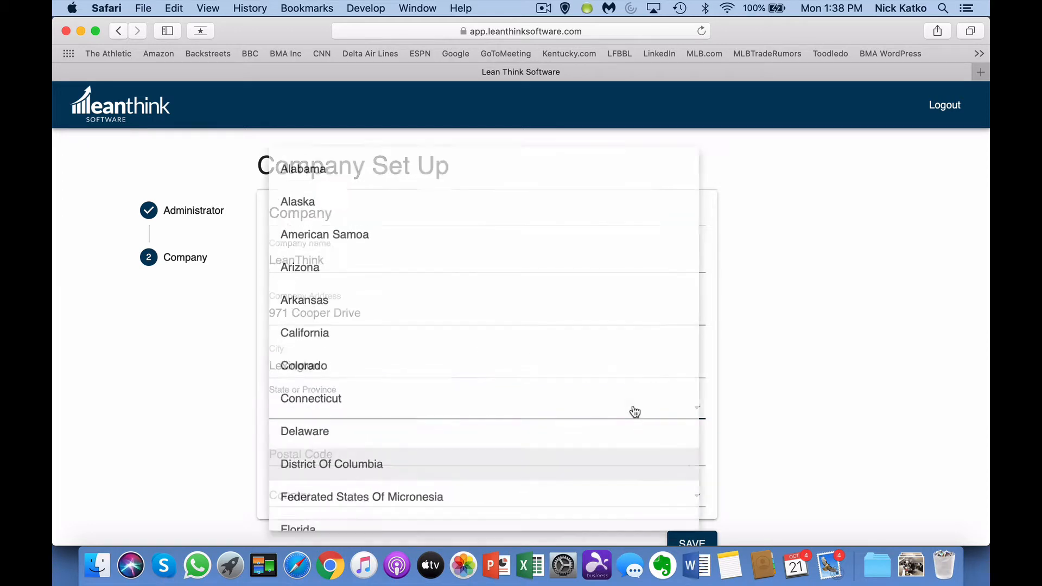
{"action": "scroll", "coordinate": [483, 380], "scroll_direction": "down", "scroll_amount": 10}
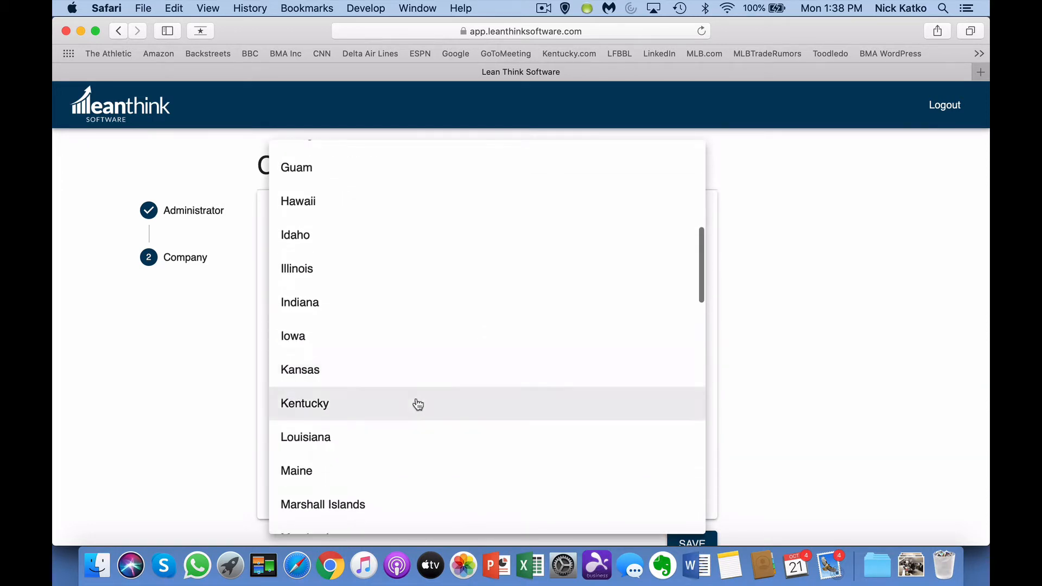
{"action": "left_click", "coordinate": [415, 404]}
{"action": "left_click", "coordinate": [398, 453]}
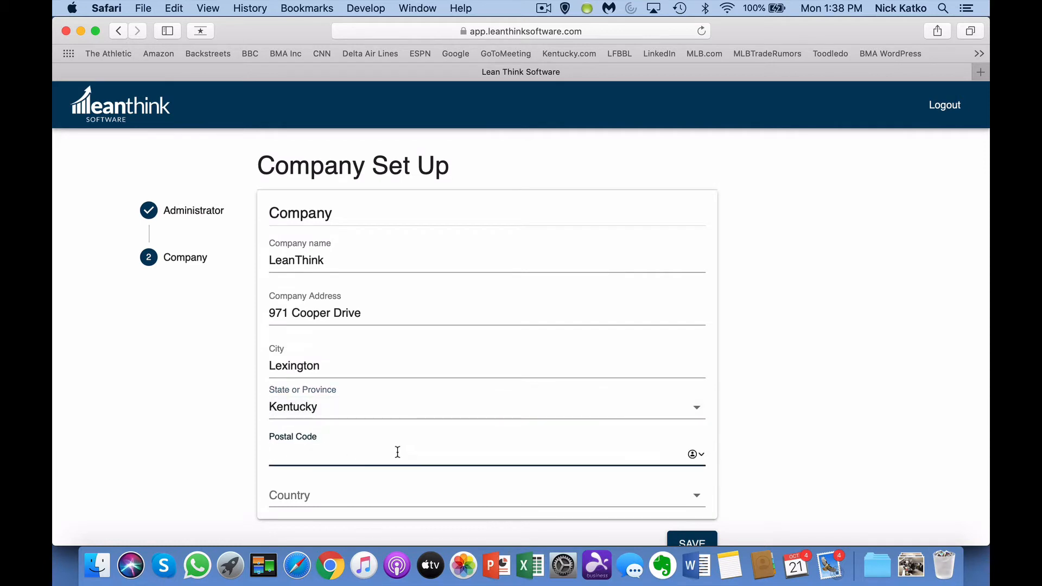
{"action": "type", "text": "40502"}
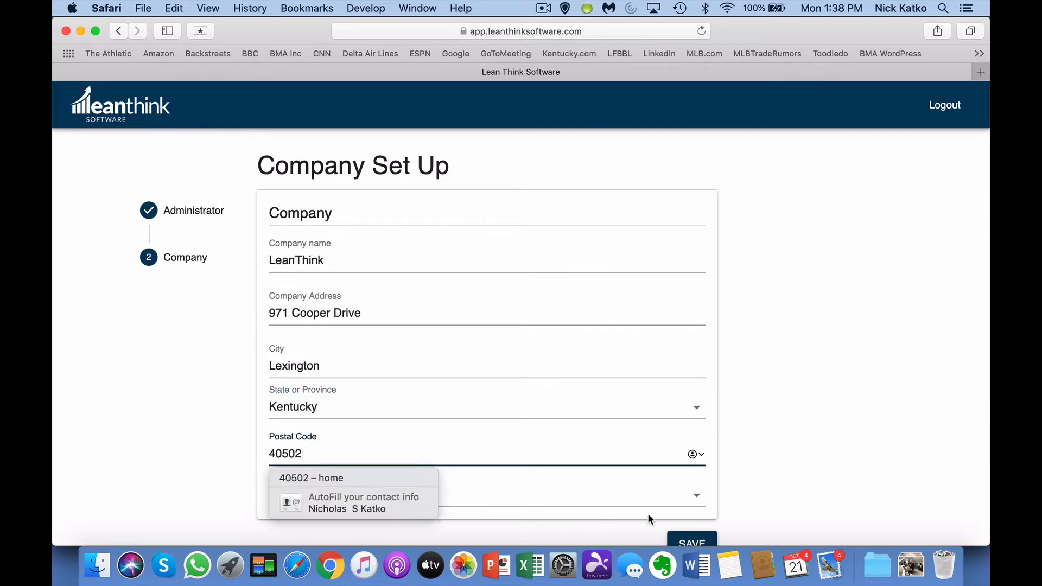
{"action": "left_click", "coordinate": [697, 496]}
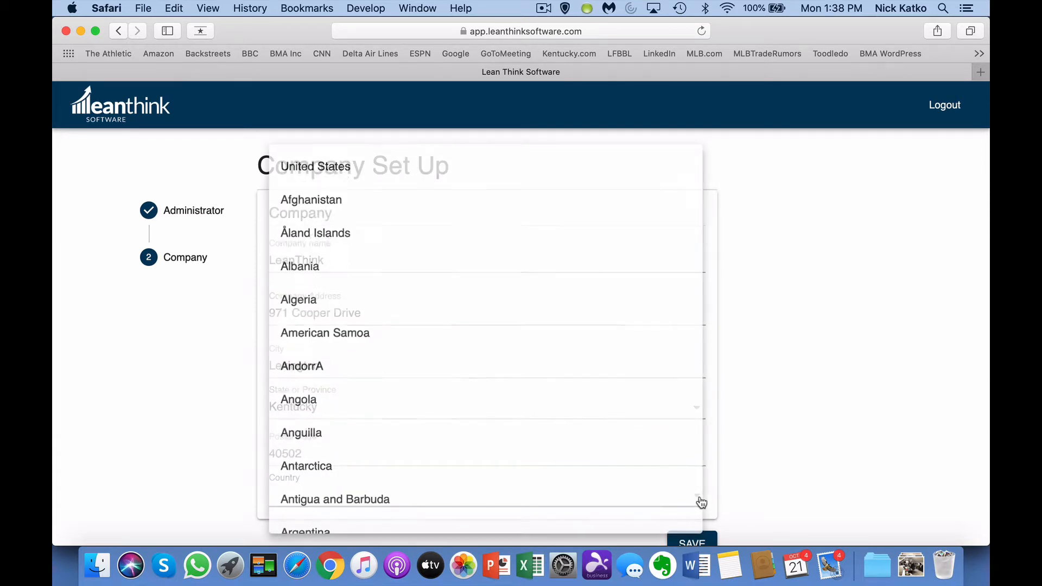
{"action": "left_click", "coordinate": [402, 176]}
{"action": "scroll", "coordinate": [847, 251], "scroll_direction": "down", "scroll_amount": 2}
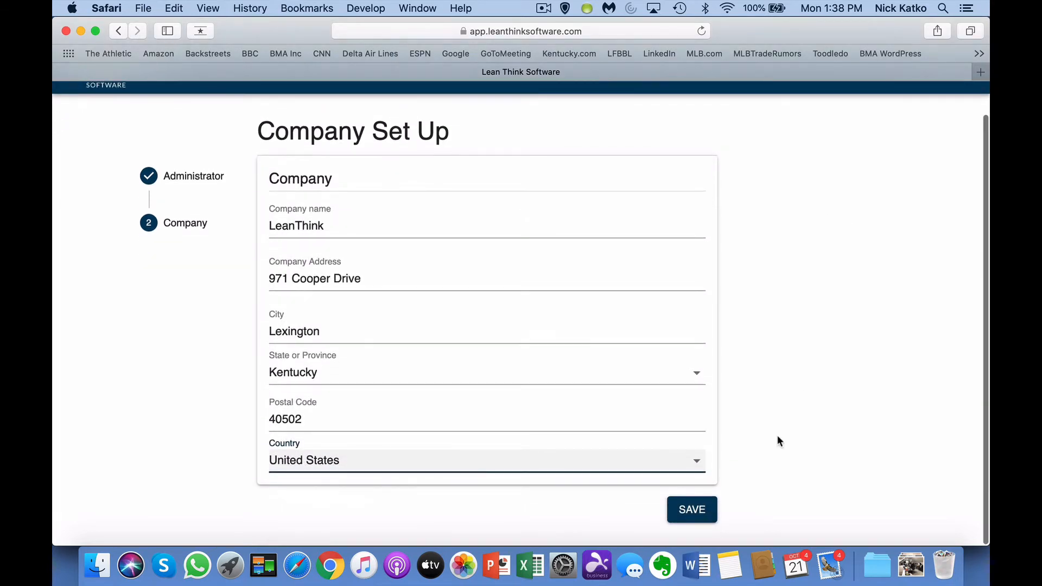
{"action": "left_click", "coordinate": [703, 511]}
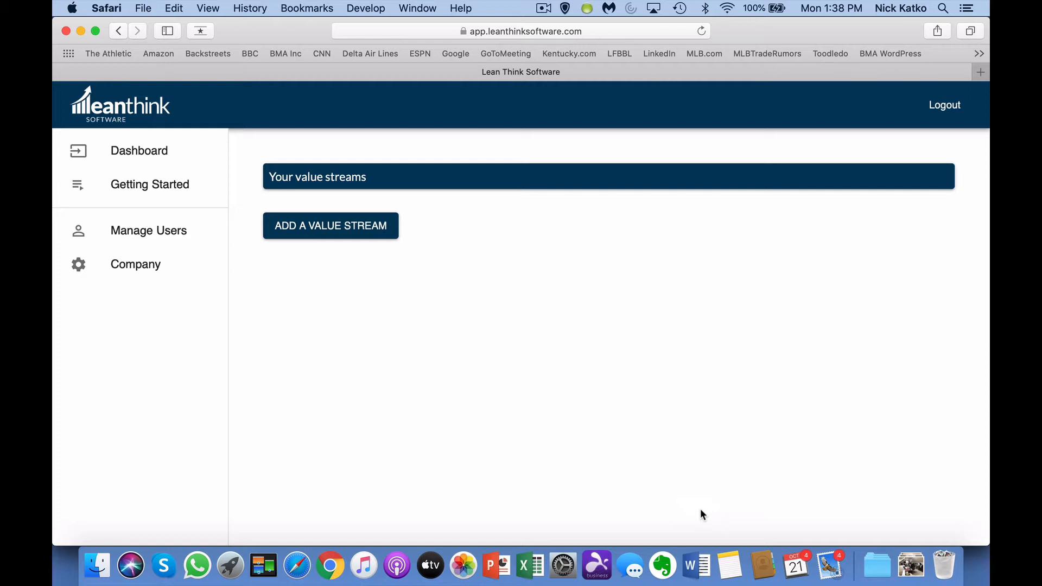
Step: Open the Getting Started instructions from the dashboard's left sidebar
{"action": "left_click", "coordinate": [176, 187]}
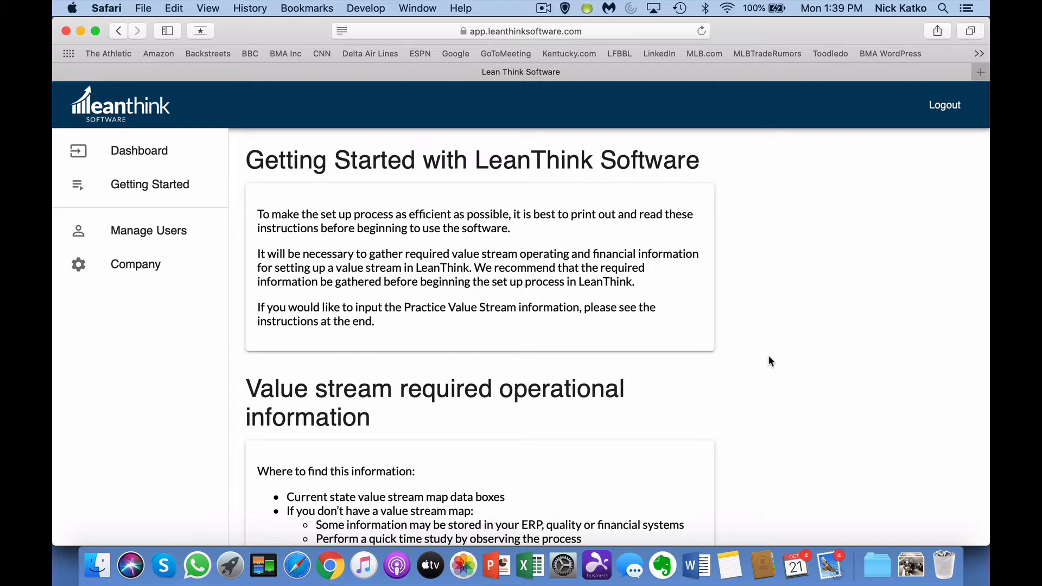
Step: Read down the Getting Started page to 'Practice value stream set up', then return to the Dashboard
{"action": "scroll", "coordinate": [771, 360], "scroll_direction": "down", "scroll_amount": 3}
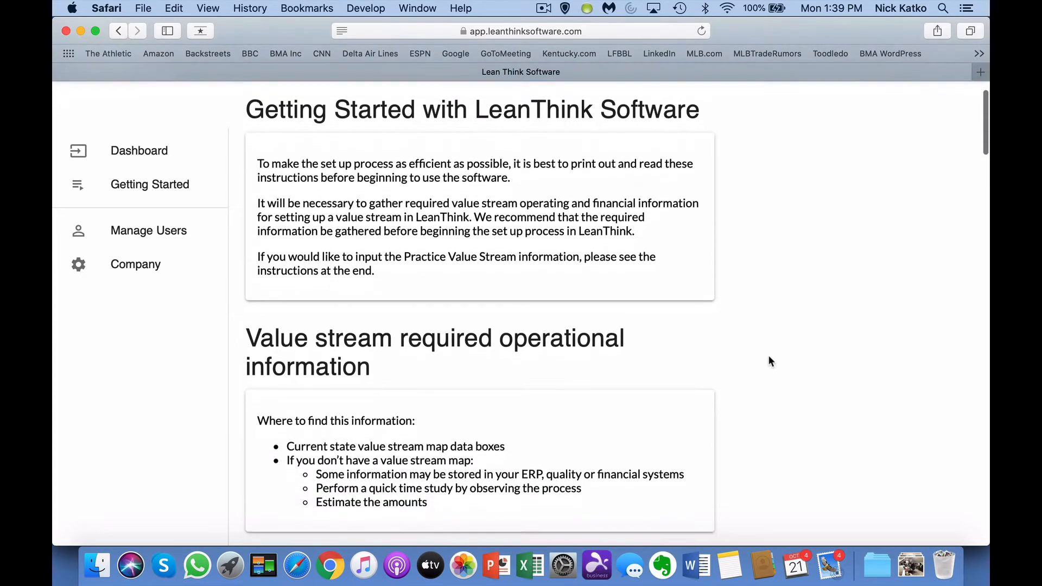
{"action": "scroll", "coordinate": [771, 361], "scroll_direction": "down", "scroll_amount": 8}
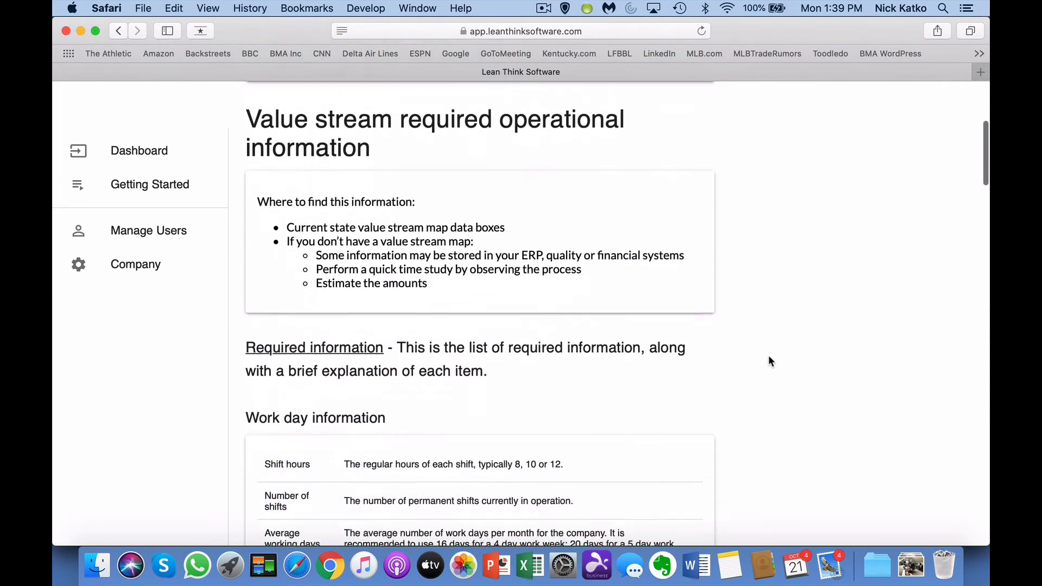
{"action": "scroll", "coordinate": [769, 357], "scroll_direction": "down", "scroll_amount": 6}
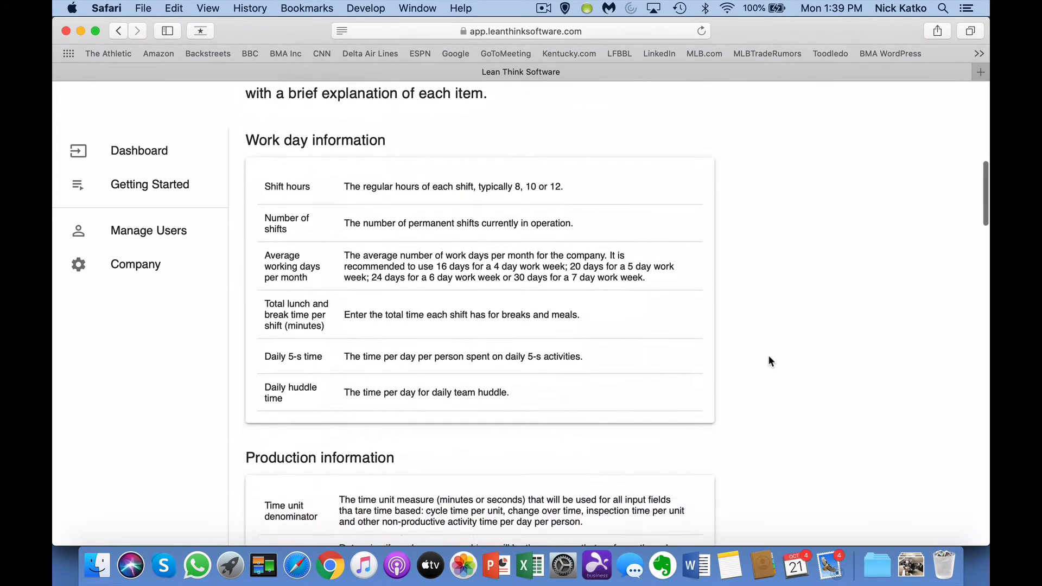
{"action": "scroll", "coordinate": [769, 357], "scroll_direction": "down", "scroll_amount": 5}
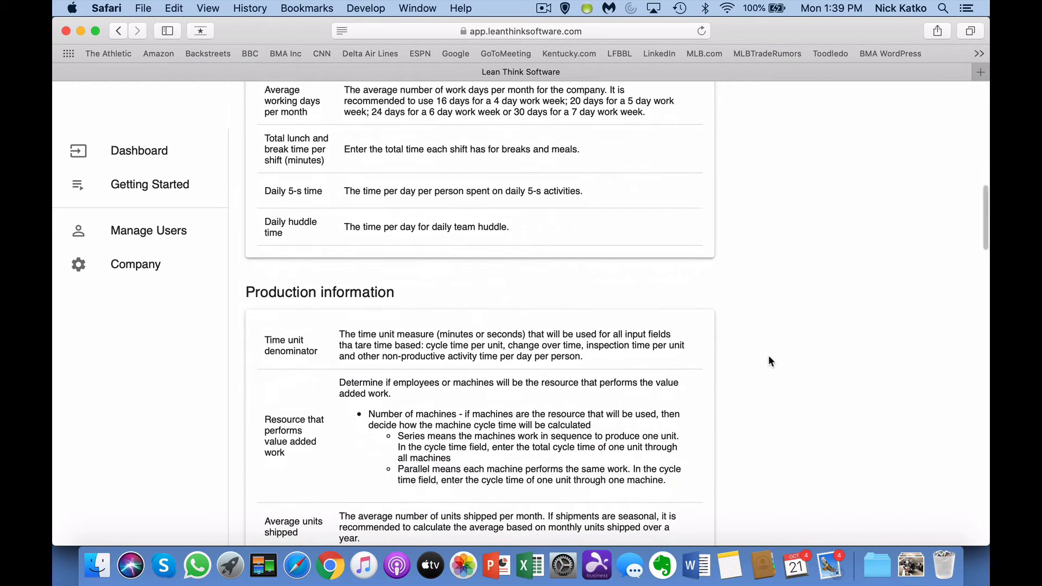
{"action": "scroll", "coordinate": [769, 360], "scroll_direction": "down", "scroll_amount": 8}
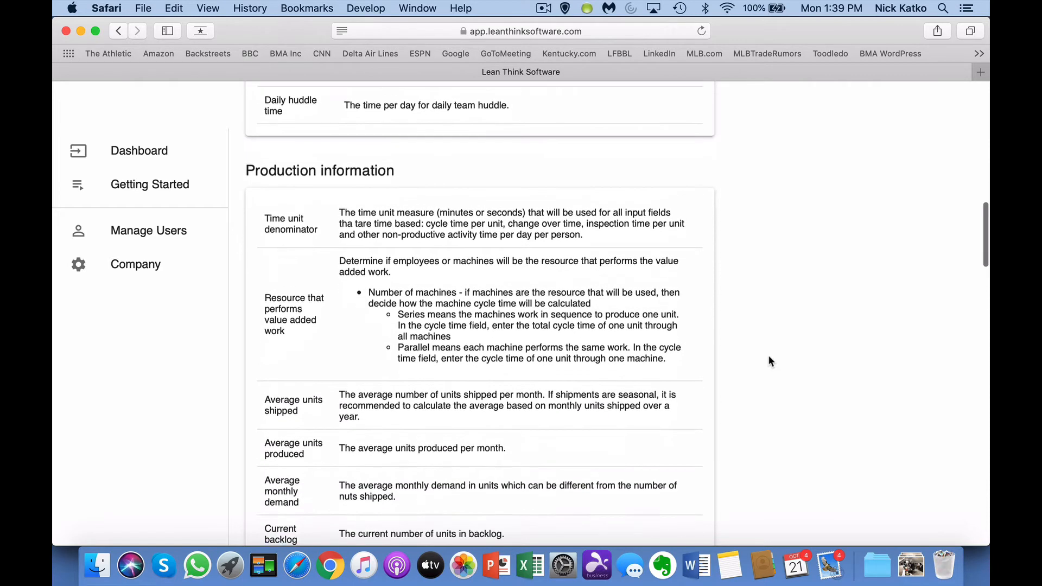
{"action": "scroll", "coordinate": [769, 357], "scroll_direction": "down", "scroll_amount": 12}
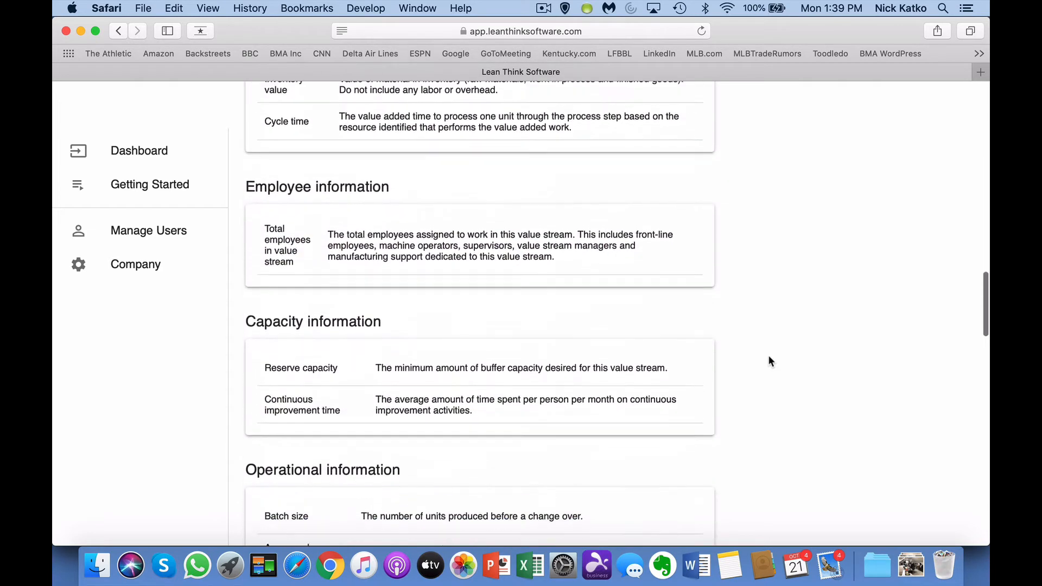
{"action": "scroll", "coordinate": [770, 361], "scroll_direction": "down", "scroll_amount": 19}
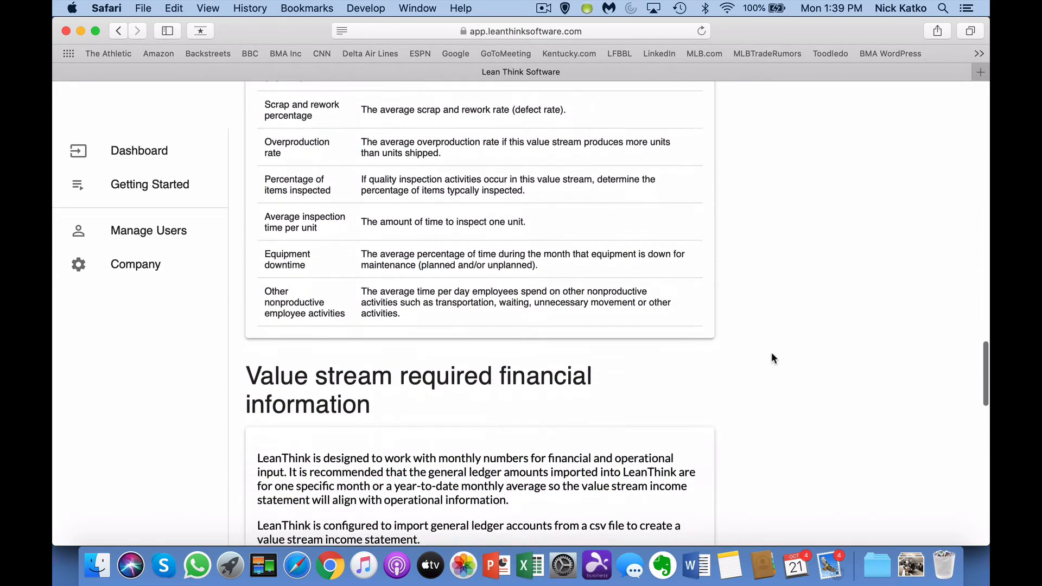
{"action": "scroll", "coordinate": [773, 359], "scroll_direction": "down", "scroll_amount": 5}
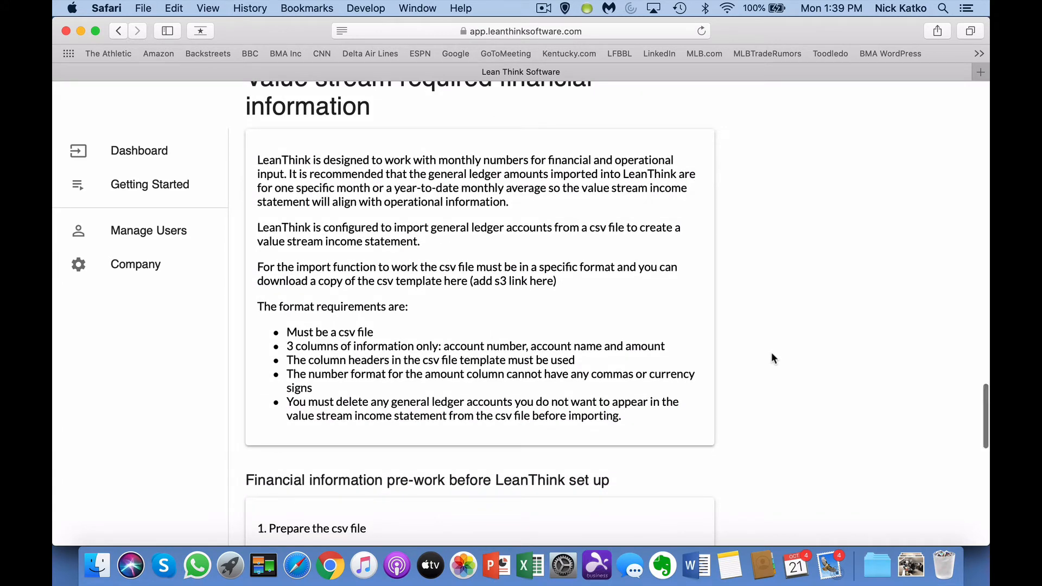
{"action": "scroll", "coordinate": [773, 358], "scroll_direction": "down", "scroll_amount": 8}
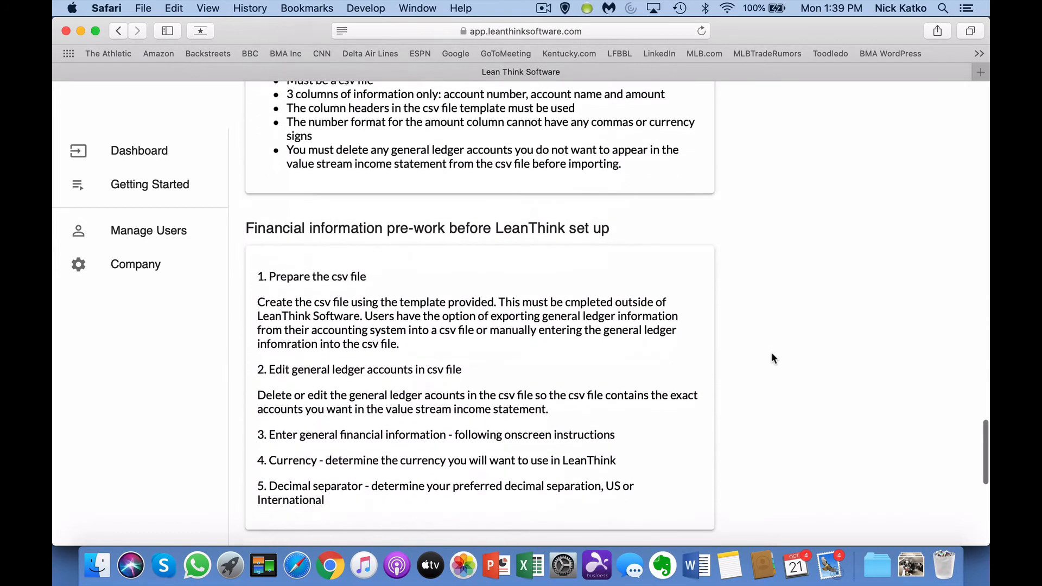
{"action": "scroll", "coordinate": [773, 358], "scroll_direction": "down", "scroll_amount": 9}
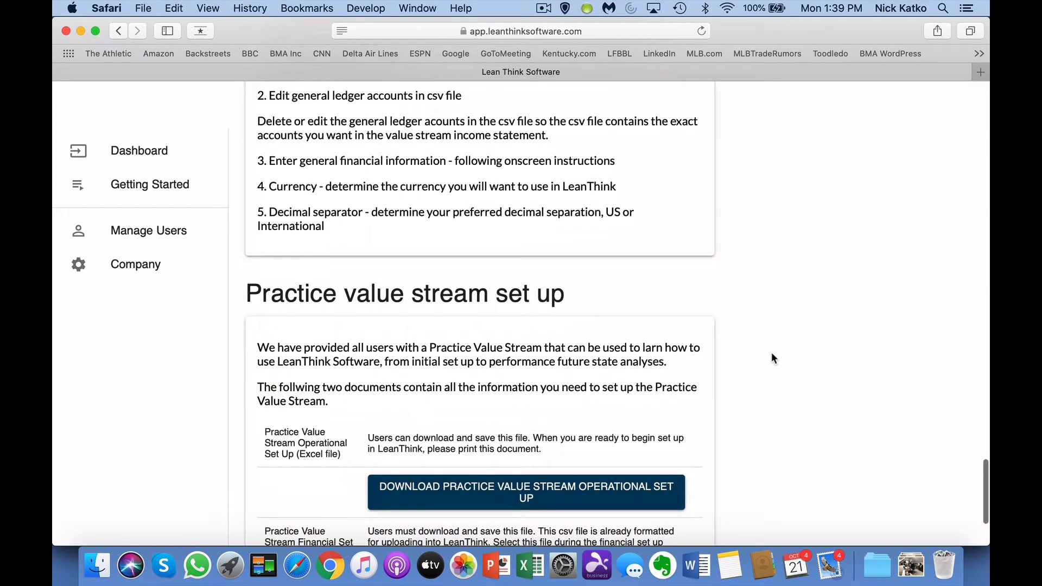
{"action": "scroll", "coordinate": [773, 358], "scroll_direction": "down", "scroll_amount": 4}
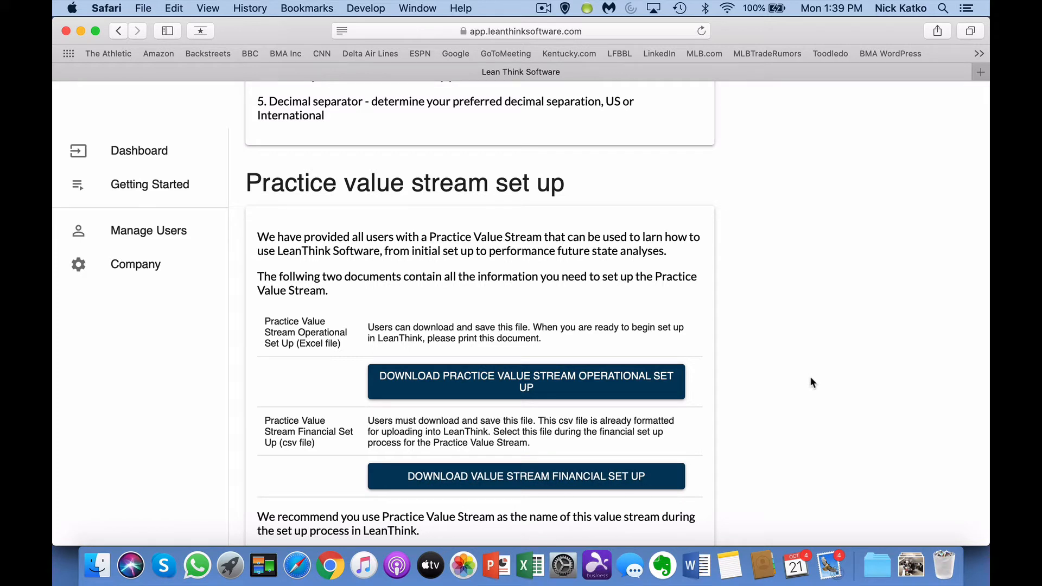
{"action": "left_click", "coordinate": [167, 157]}
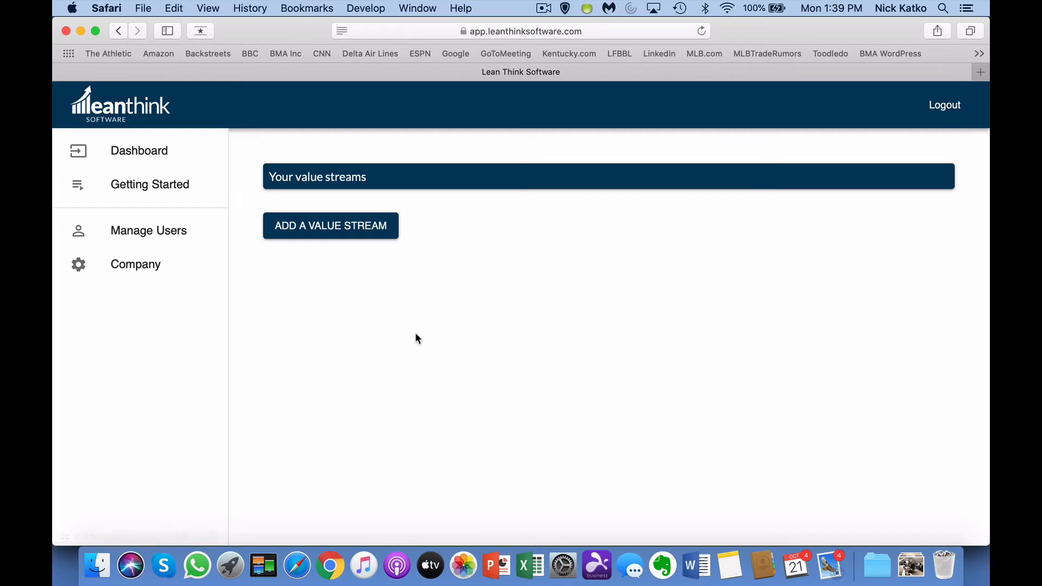
Step: Add a value stream named Practice and open its Value Stream Set Up form
{"action": "left_click", "coordinate": [360, 225]}
{"action": "left_click", "coordinate": [358, 261]}
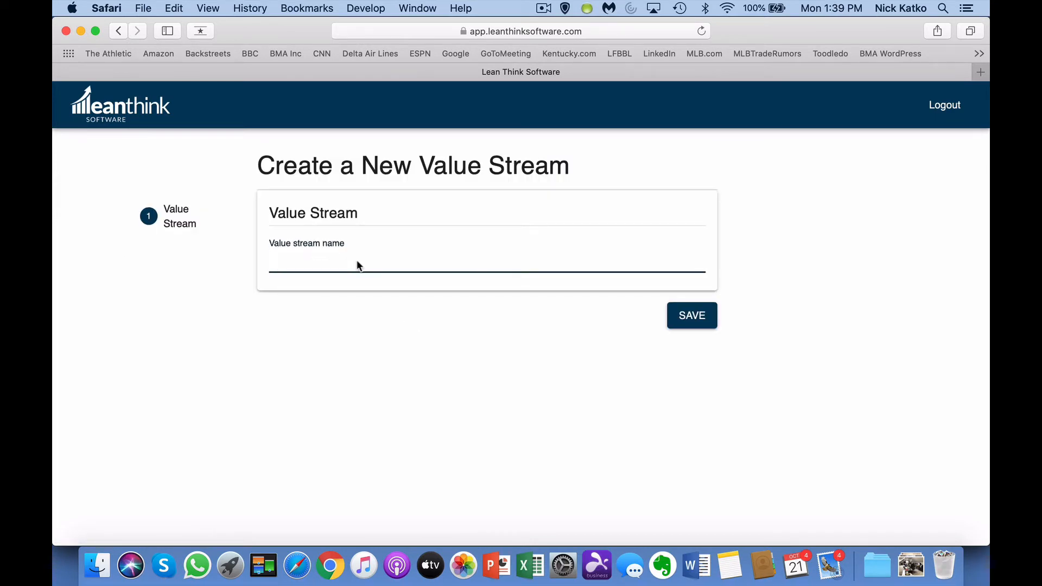
{"action": "type", "text": "Practice"}
{"action": "left_click", "coordinate": [678, 320]}
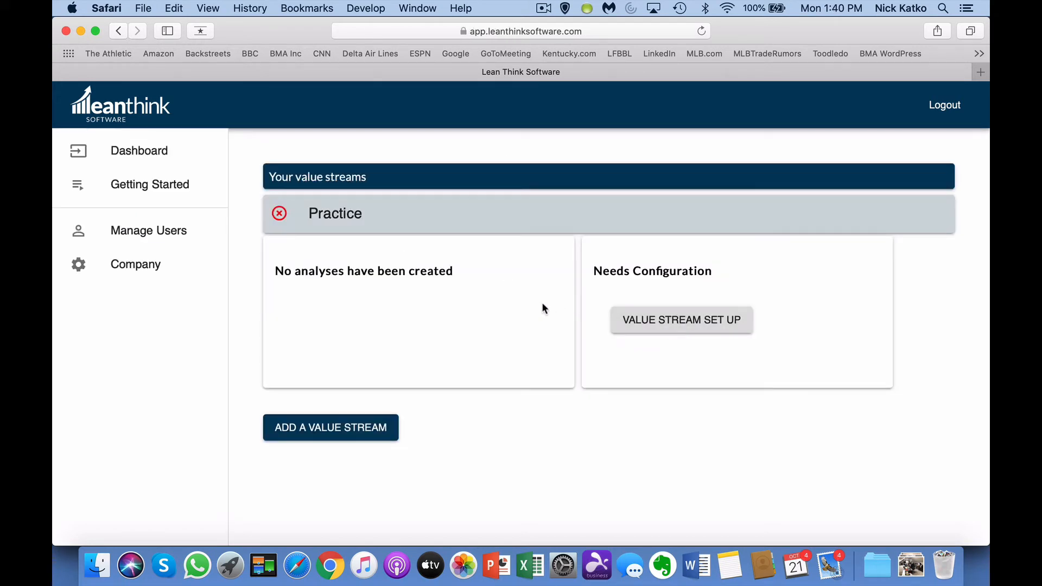
{"action": "left_click", "coordinate": [687, 324]}
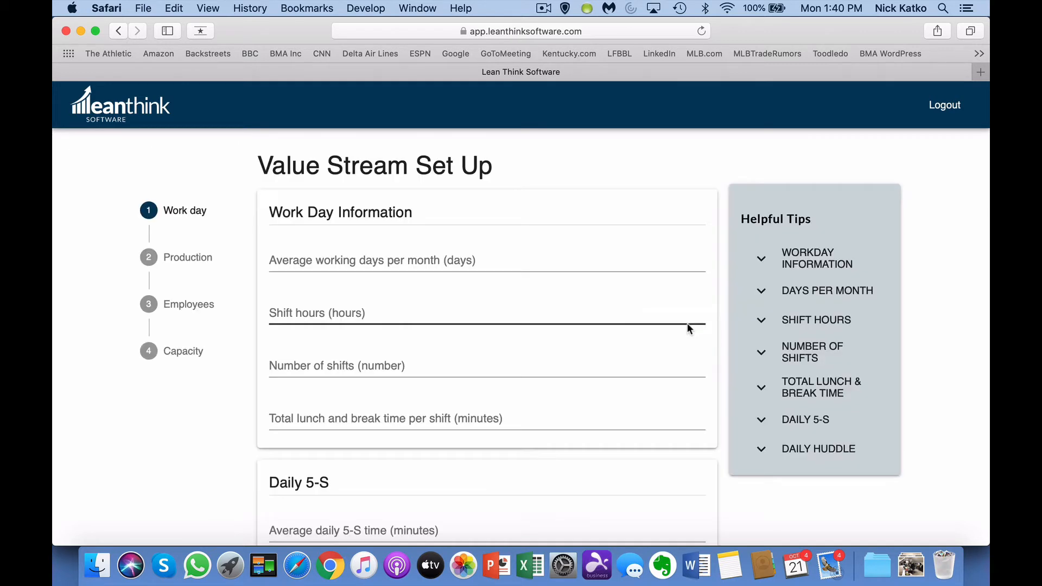
Step: Enter 20 working days, 8-hour shifts, 1 shift, 60 minutes breaks, and 5 minutes each for 5-S and huddle
{"action": "left_click", "coordinate": [519, 266]}
{"action": "type", "text": "20"}
{"action": "key", "text": "Tab"}
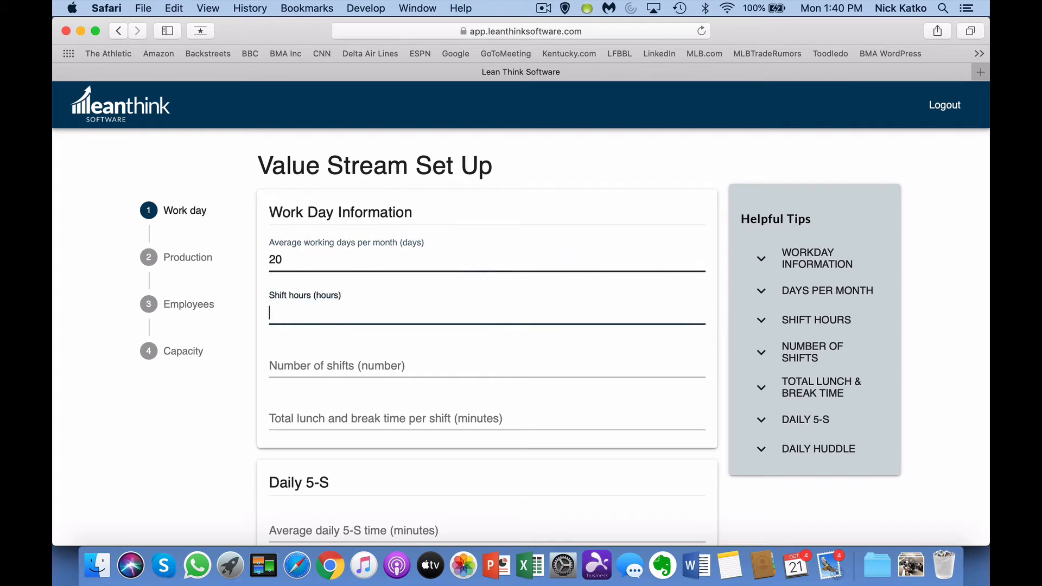
{"action": "type", "text": "8"}
{"action": "key", "text": "Tab"}
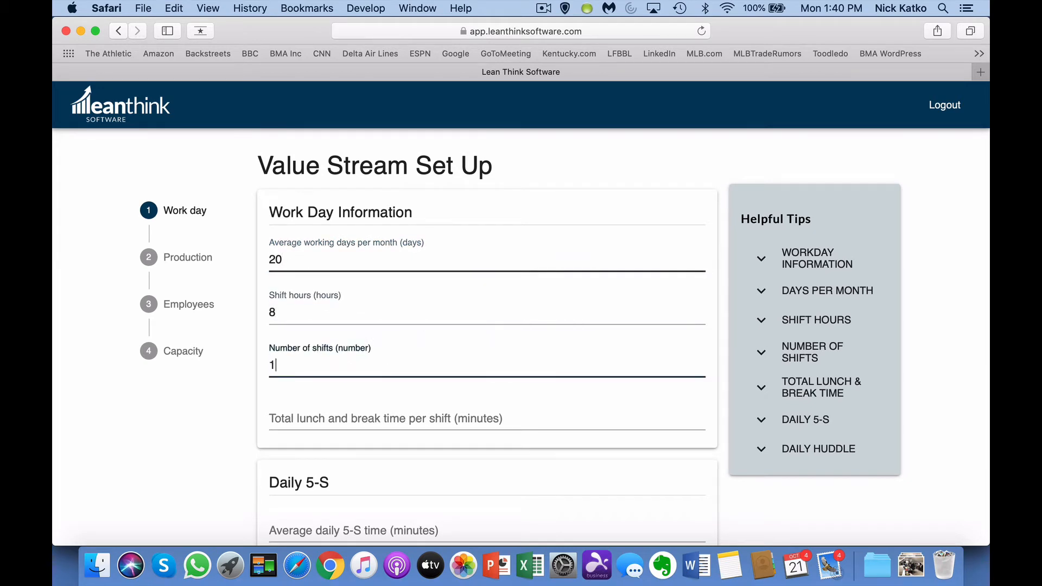
{"action": "key", "text": "Tab"}
{"action": "type", "text": "60"}
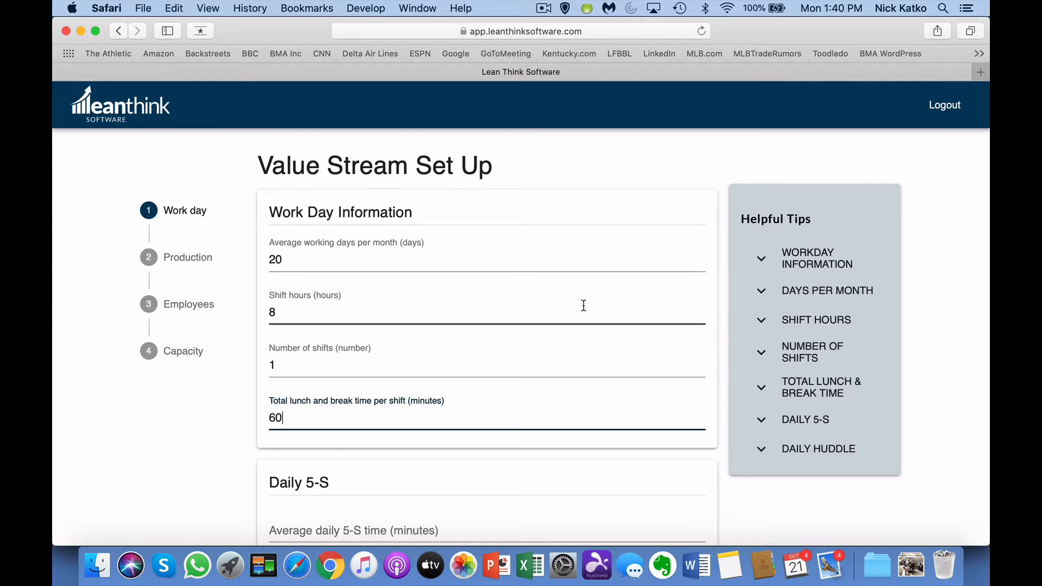
{"action": "scroll", "coordinate": [582, 305], "scroll_direction": "down", "scroll_amount": 5}
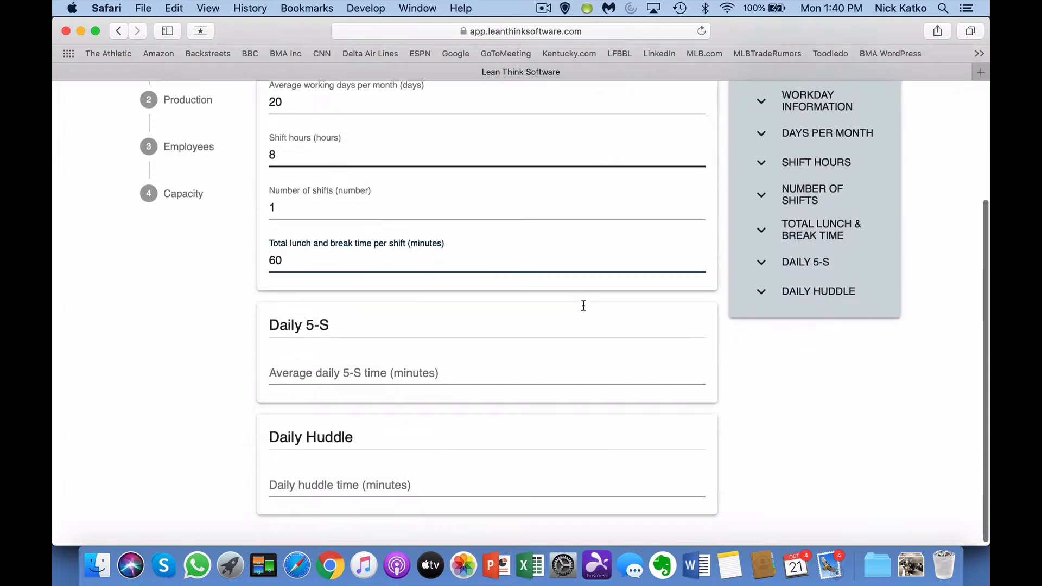
{"action": "left_click", "coordinate": [452, 377]}
{"action": "type", "text": "5"}
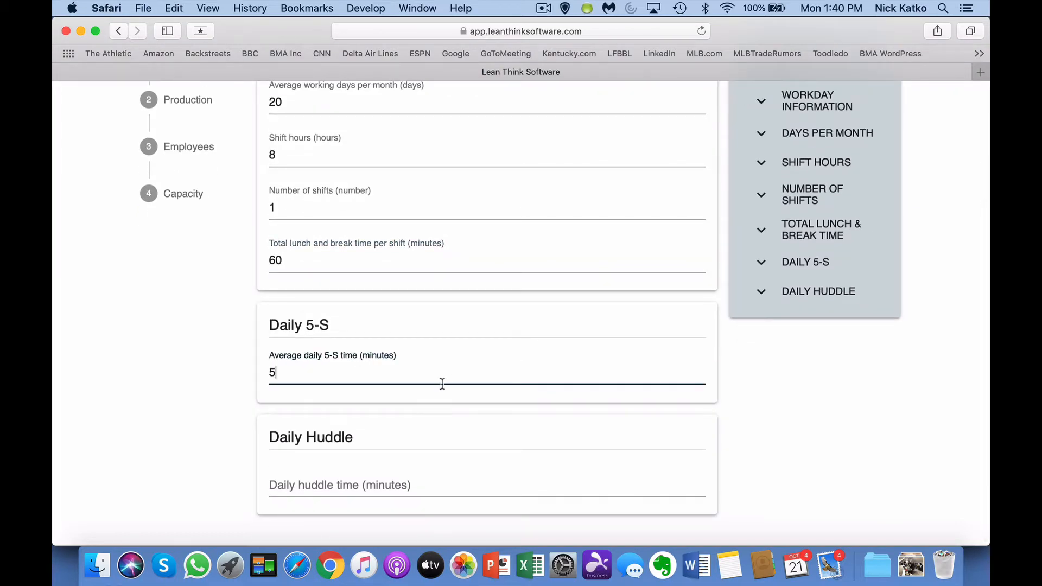
{"action": "left_click", "coordinate": [387, 482]}
{"action": "type", "text": "5"}
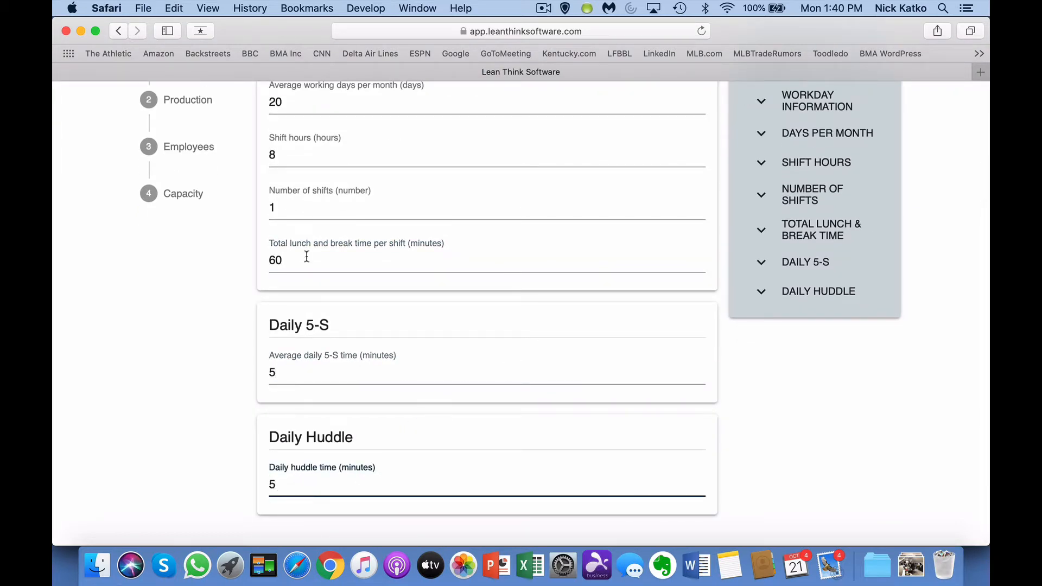
{"action": "scroll", "coordinate": [385, 213], "scroll_direction": "up", "scroll_amount": 5}
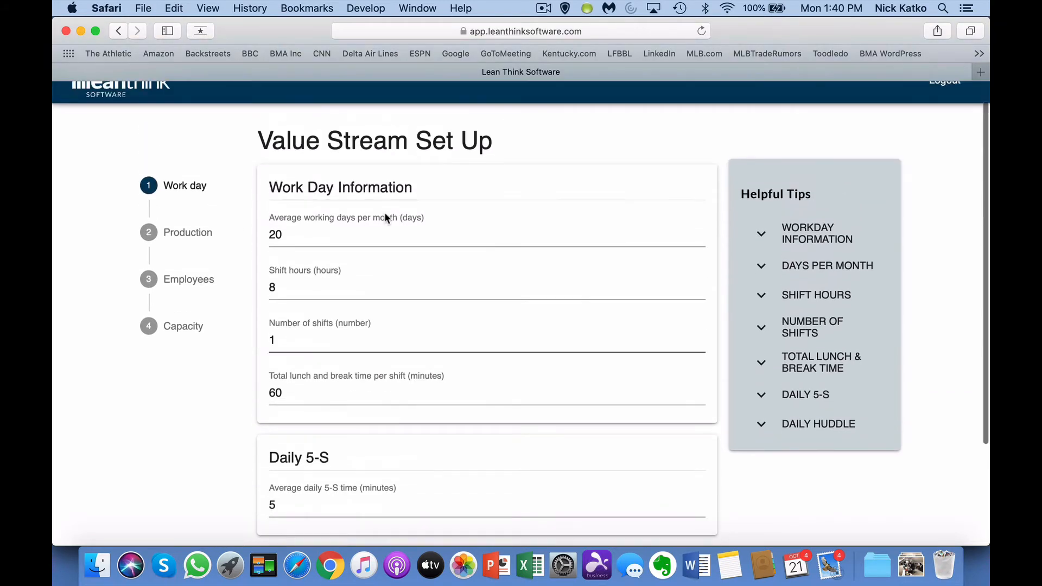
Step: In the Production step, measure cycle times in Minutes with Employees as the value-added resource
{"action": "left_click", "coordinate": [204, 232]}
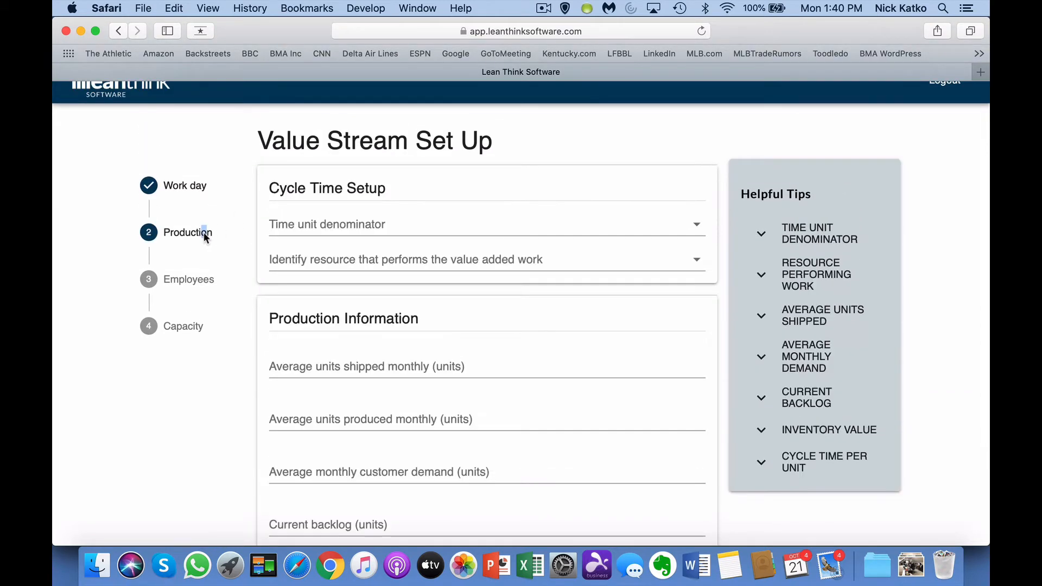
{"action": "left_click", "coordinate": [326, 234]}
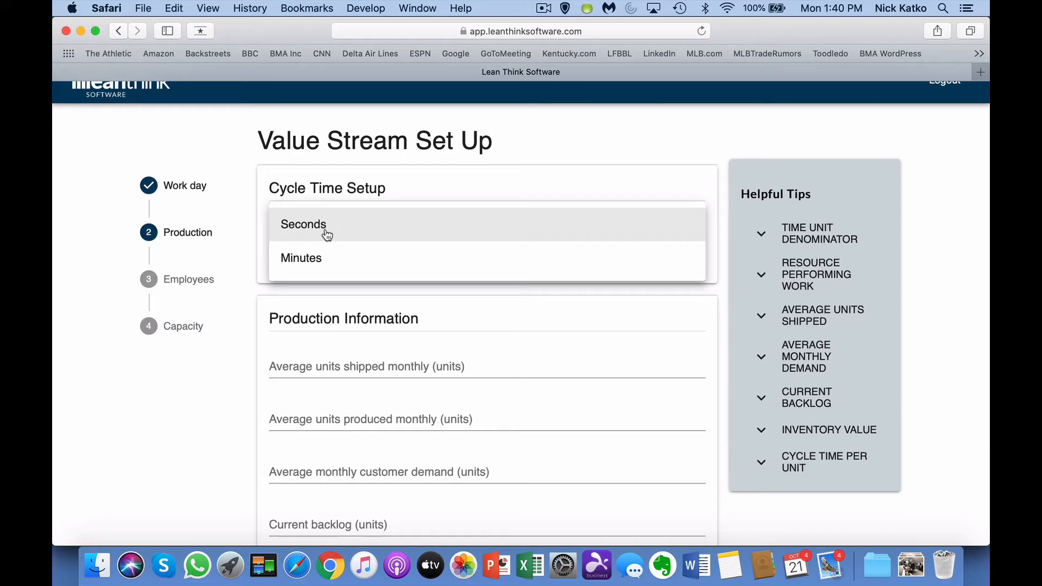
{"action": "left_click", "coordinate": [324, 266]}
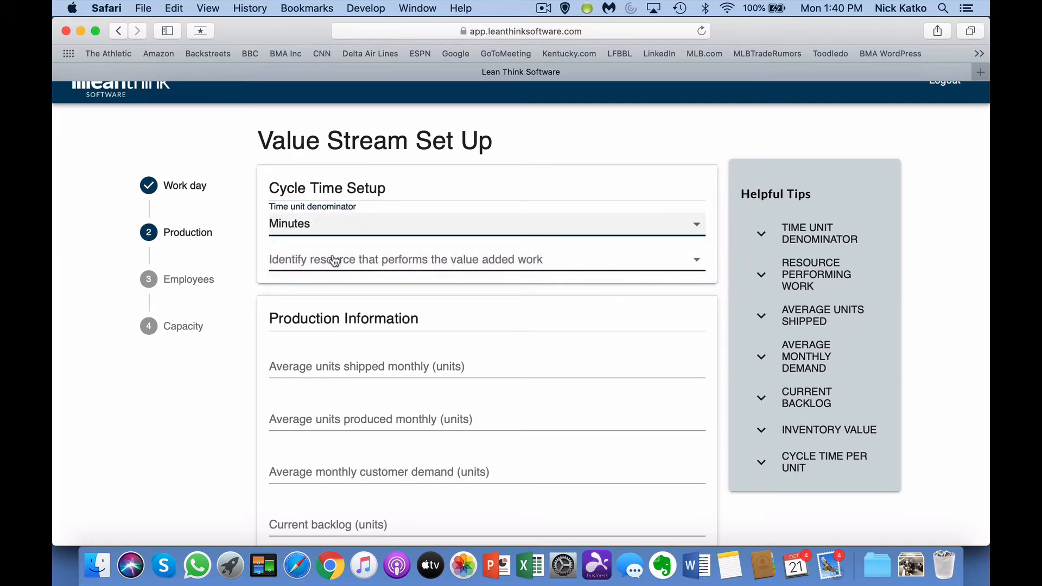
{"action": "left_click", "coordinate": [335, 261]}
{"action": "left_click", "coordinate": [330, 260]}
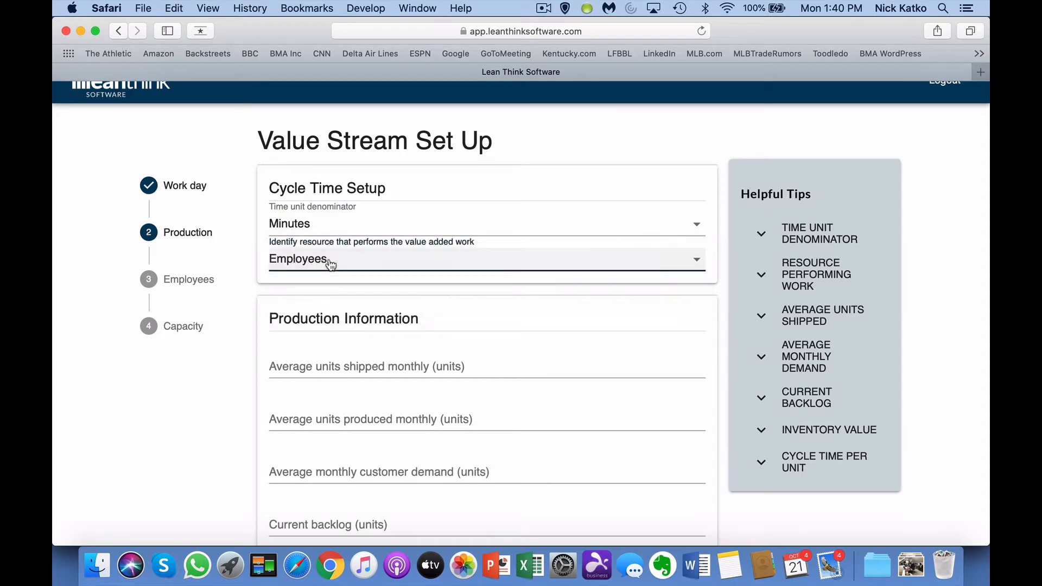
Step: Enter monthly averages: 4375 units shipped, 5000 produced and 6500 customer demand
{"action": "left_click", "coordinate": [432, 366]}
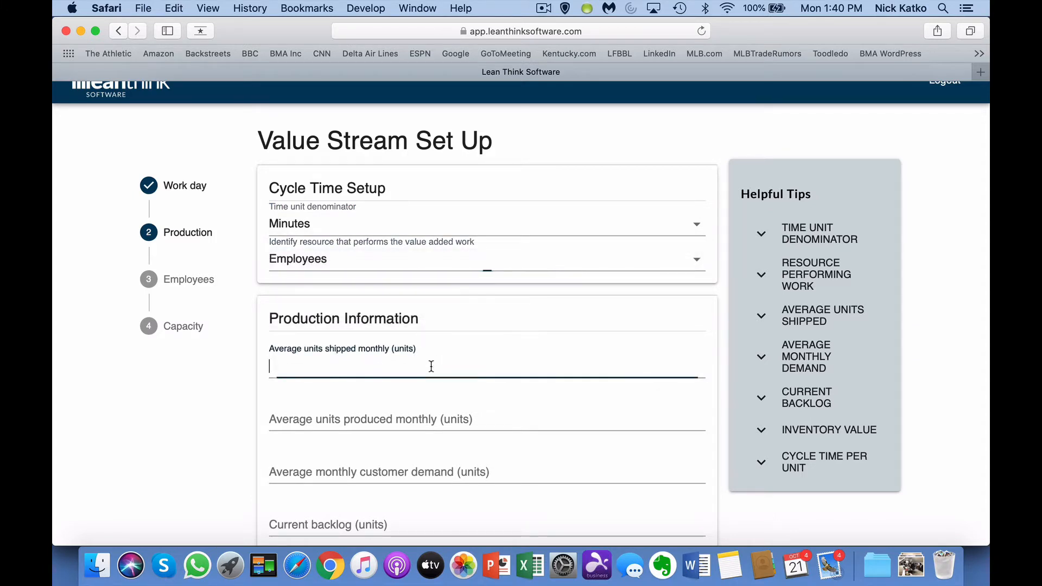
{"action": "type", "text": "4375"}
{"action": "key", "text": "Tab"}
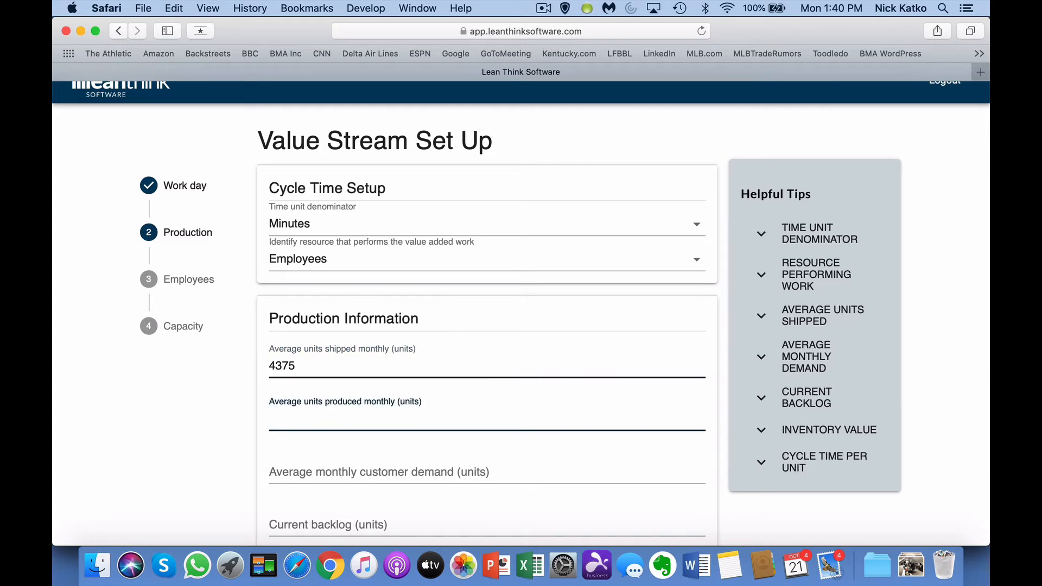
{"action": "type", "text": "5000"}
{"action": "key", "text": "Tab"}
{"action": "type", "text": "6500"}
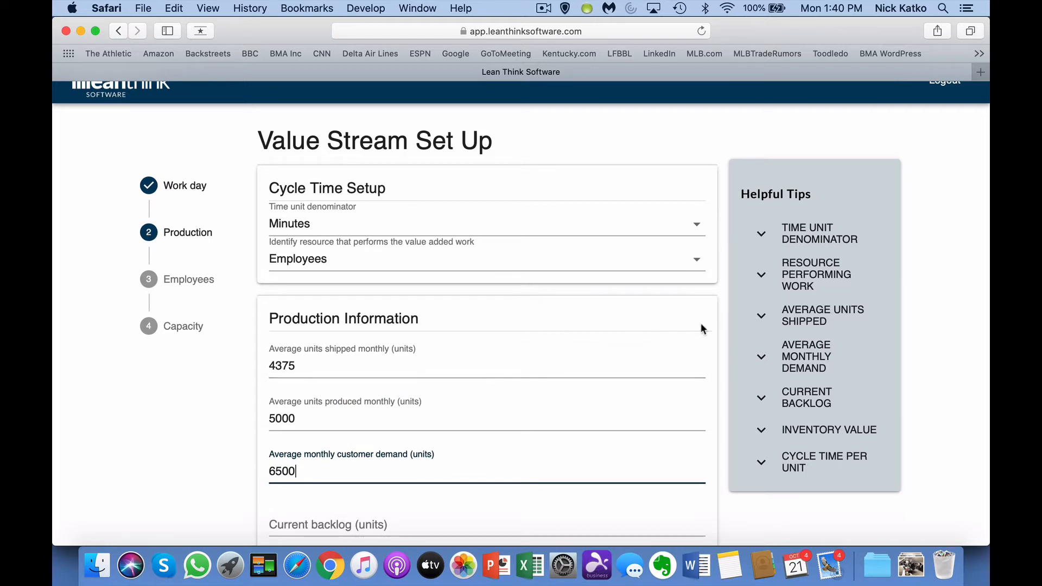
{"action": "mouse_move", "coordinate": [754, 290]}
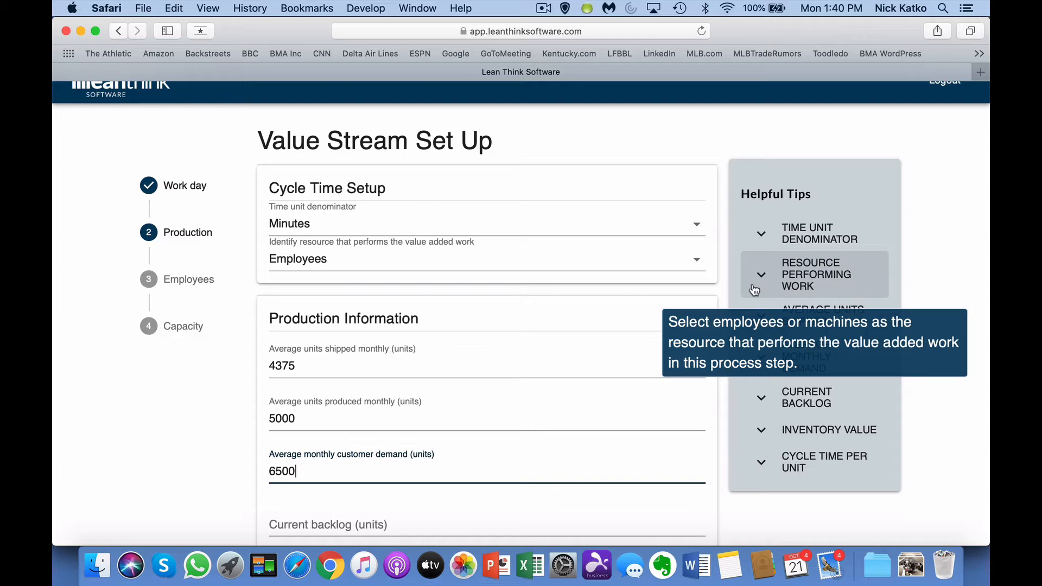
{"action": "mouse_move", "coordinate": [792, 243]}
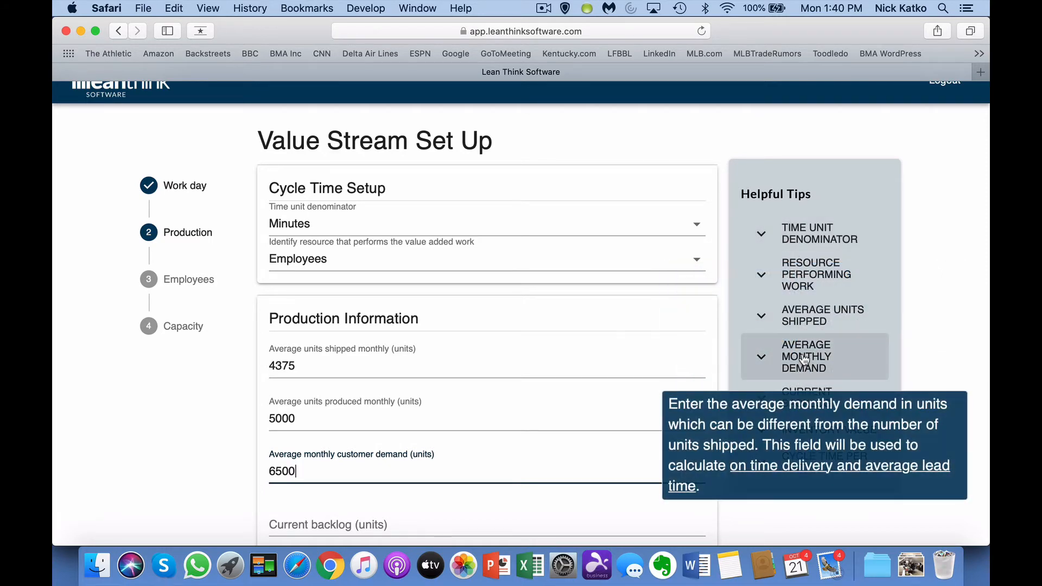
{"action": "mouse_move", "coordinate": [807, 320]}
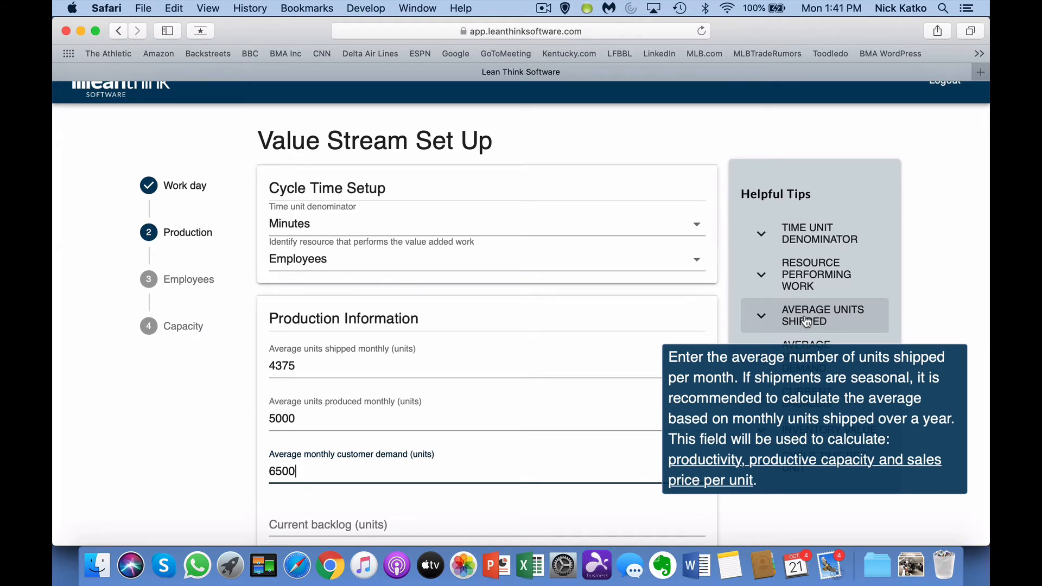
{"action": "scroll", "coordinate": [595, 322], "scroll_direction": "down", "scroll_amount": 3}
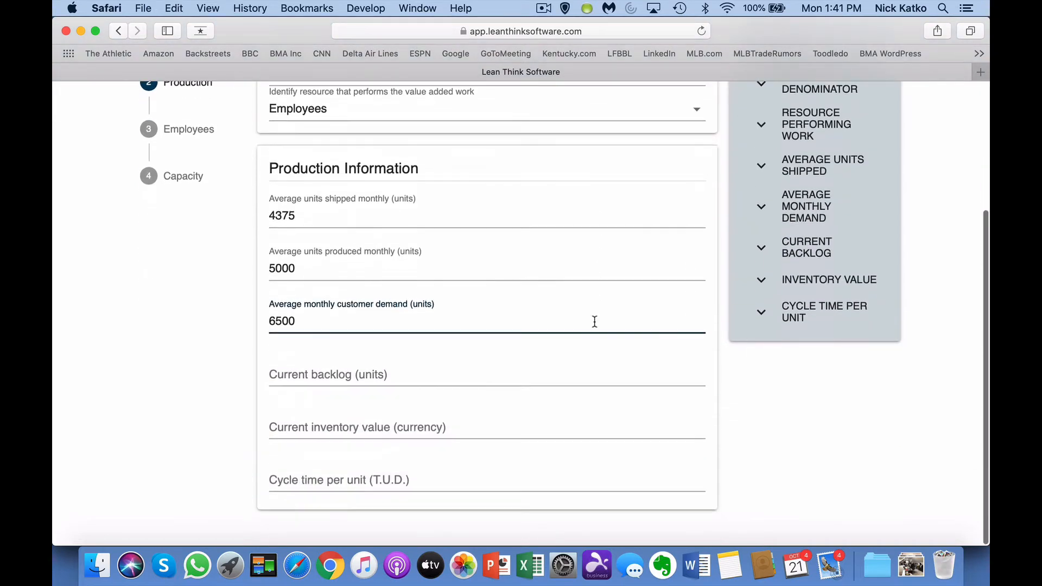
Step: Enter a 1000-unit current backlog, 50000 inventory value and cycle time 10 per unit
{"action": "left_click", "coordinate": [518, 373]}
{"action": "type", "text": "000"}
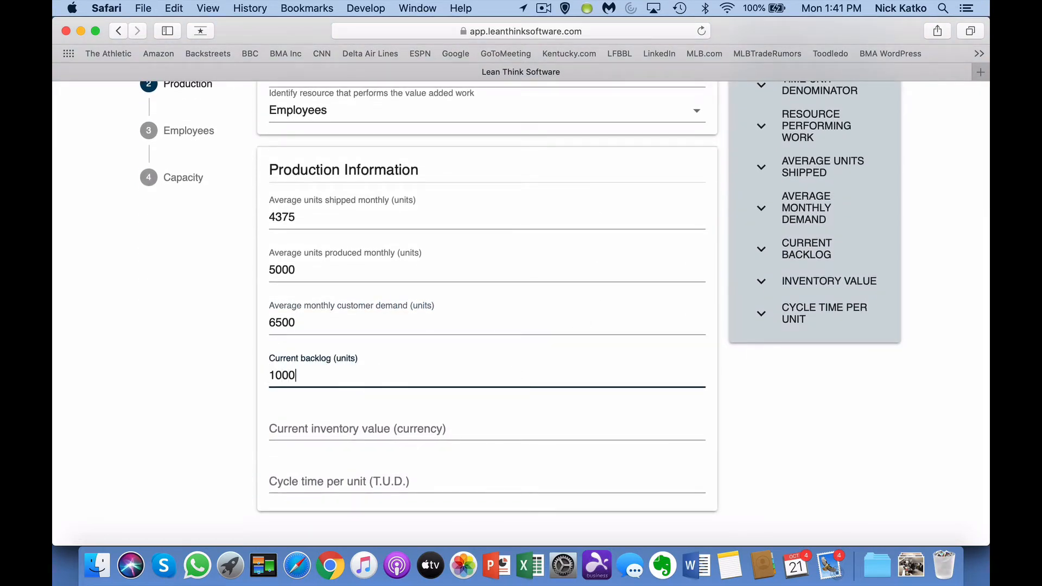
{"action": "key", "text": "Tab"}
{"action": "type", "text": "50000"}
{"action": "key", "text": "Tab"}
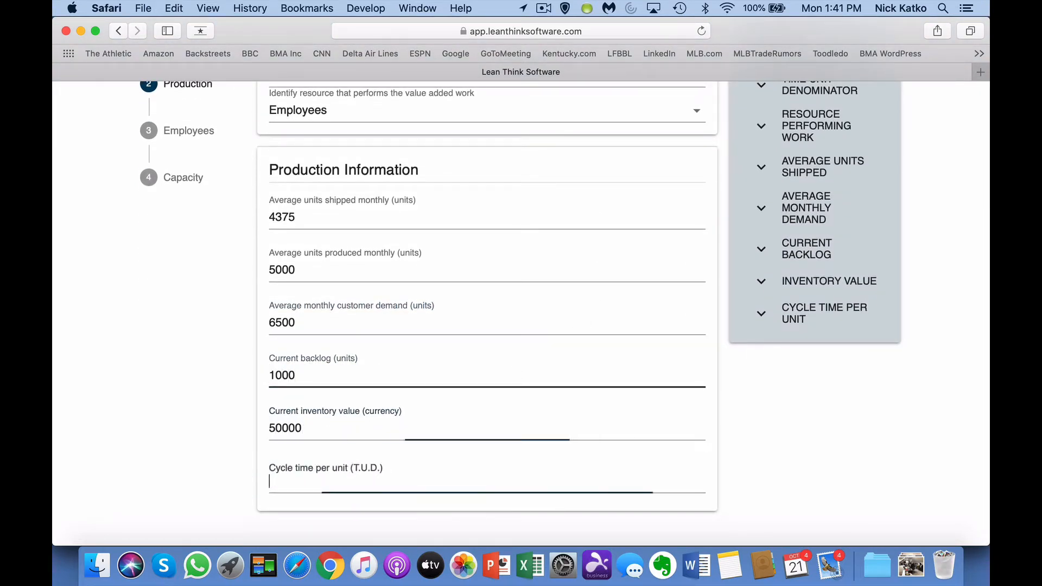
{"action": "type", "text": "10"}
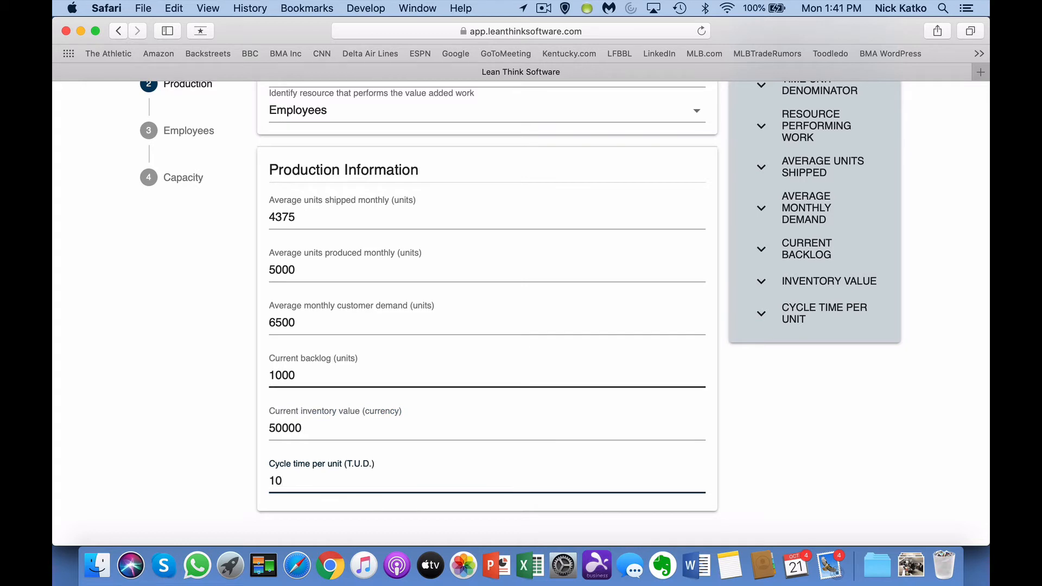
{"action": "left_click", "coordinate": [200, 132]}
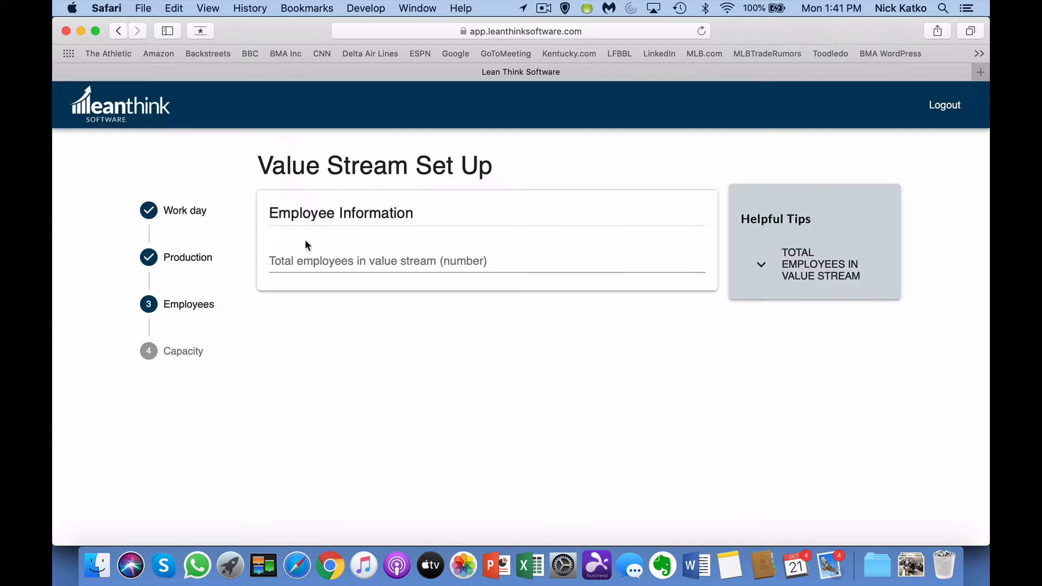
Step: Enter 15 total employees, 15% reserved capacity and 8 hours/month improvement time per person, then save
{"action": "left_click", "coordinate": [309, 263]}
{"action": "type", "text": "15"}
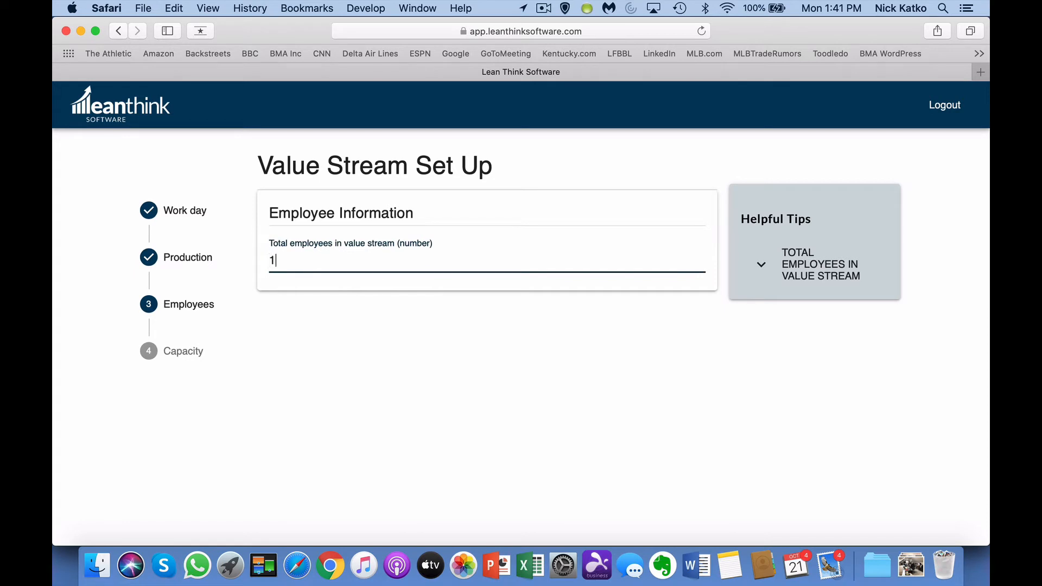
{"action": "left_click", "coordinate": [188, 352]}
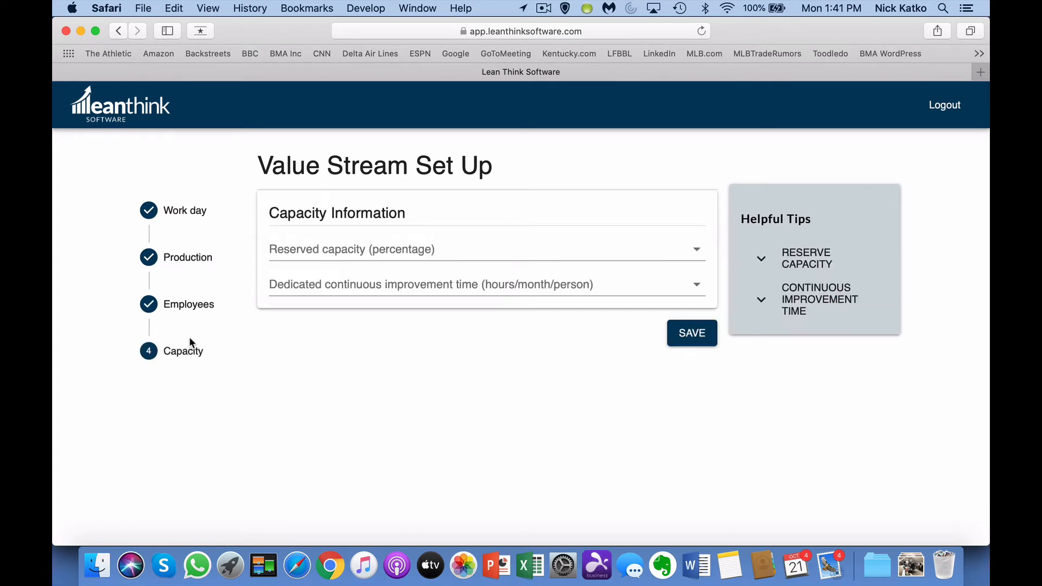
{"action": "left_click", "coordinate": [304, 249]}
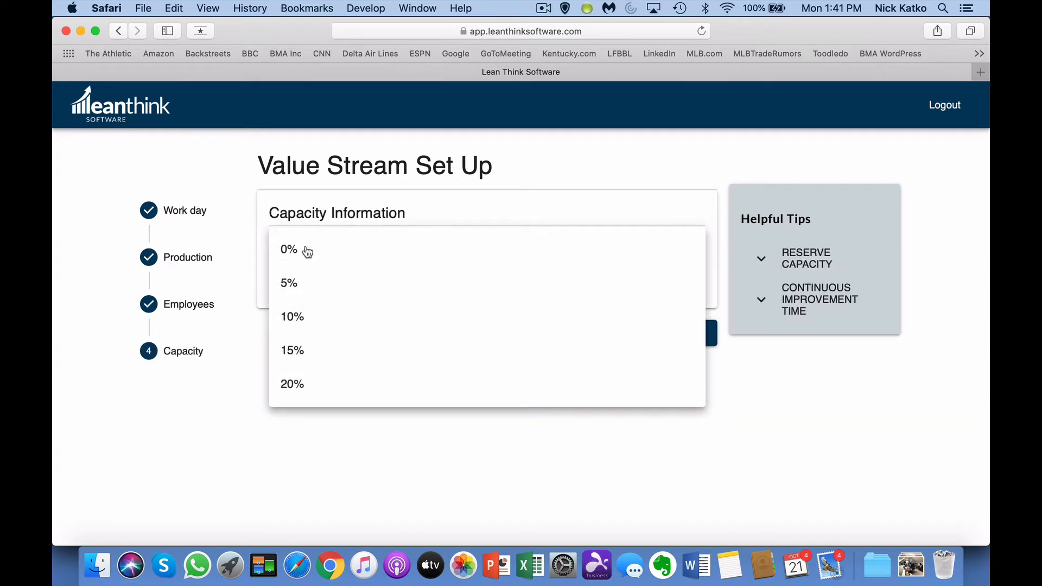
{"action": "left_click", "coordinate": [311, 352]}
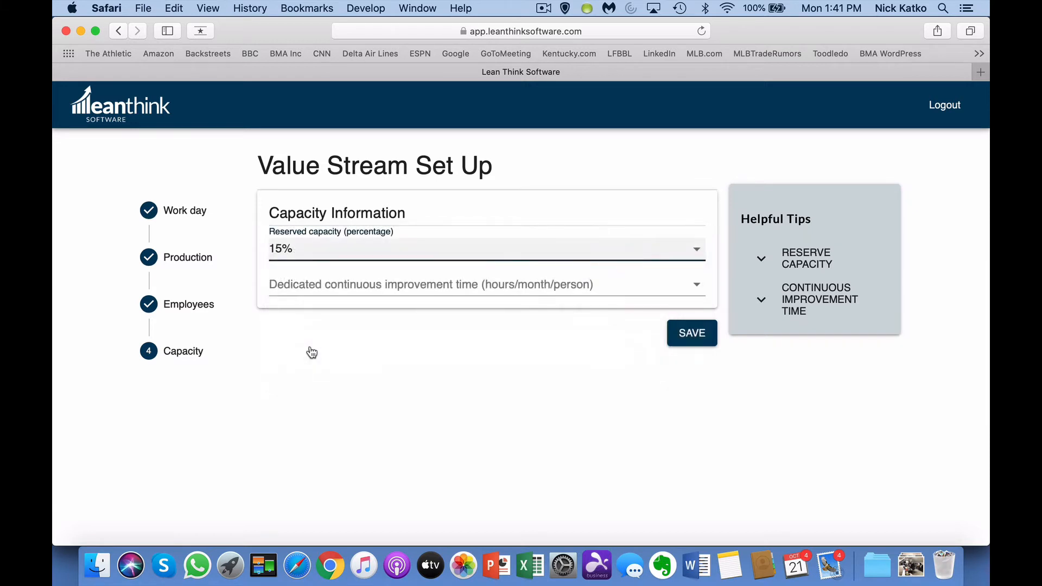
{"action": "left_click", "coordinate": [337, 284]}
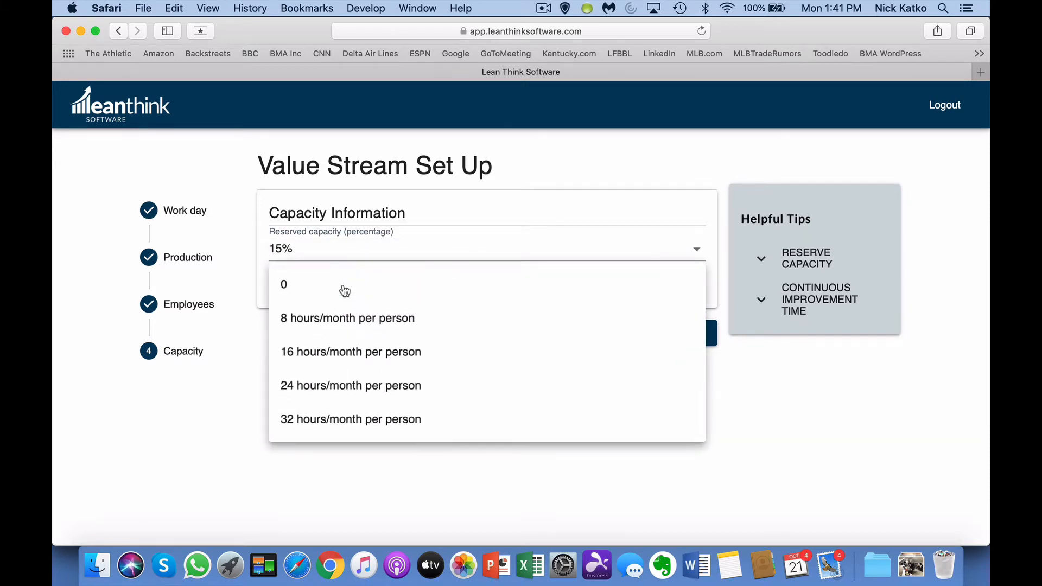
{"action": "left_click", "coordinate": [349, 326]}
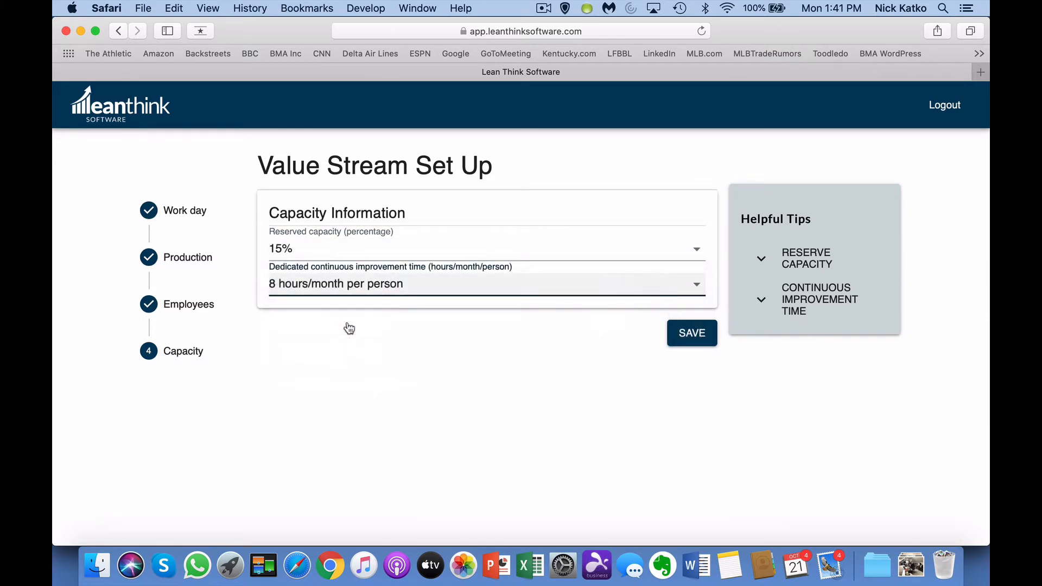
{"action": "left_click", "coordinate": [691, 342]}
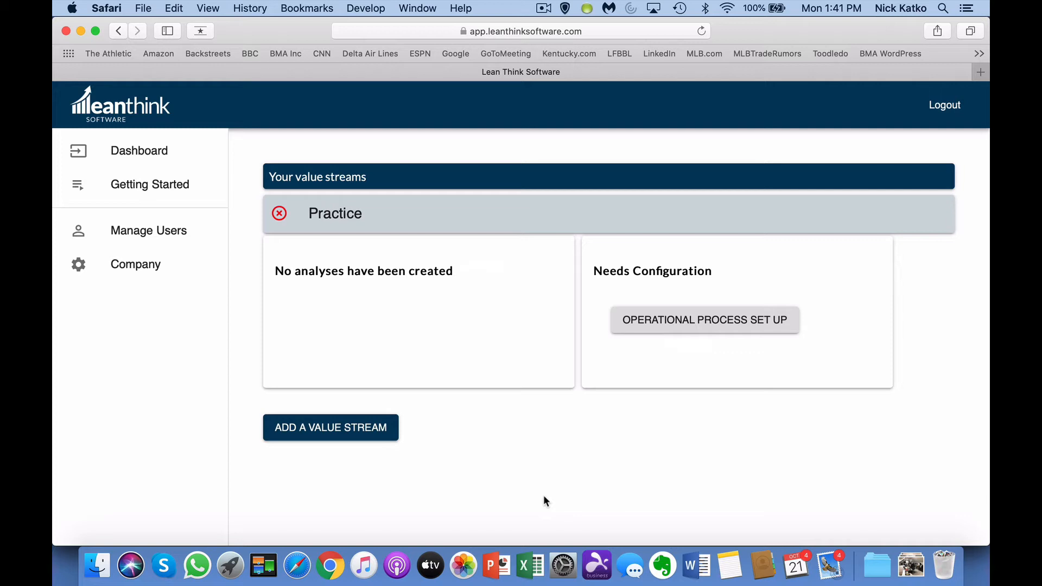
Step: Name the Practice process step 'Practice' and mark it as the bottleneck
{"action": "left_click", "coordinate": [688, 328]}
{"action": "left_click", "coordinate": [437, 259]}
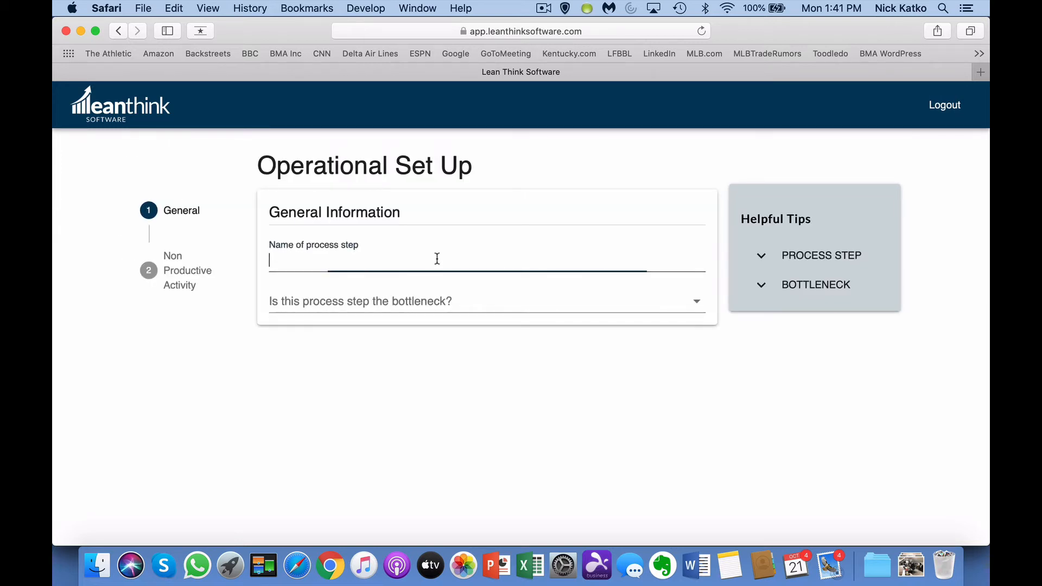
{"action": "type", "text": "Prac"}
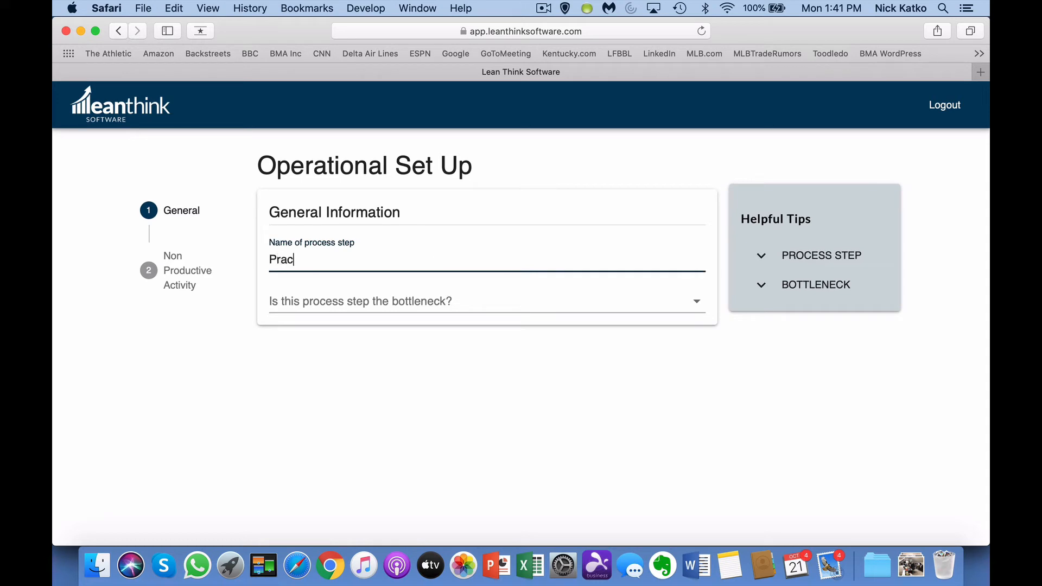
{"action": "type", "text": "tice"}
{"action": "key", "text": "Tab"}
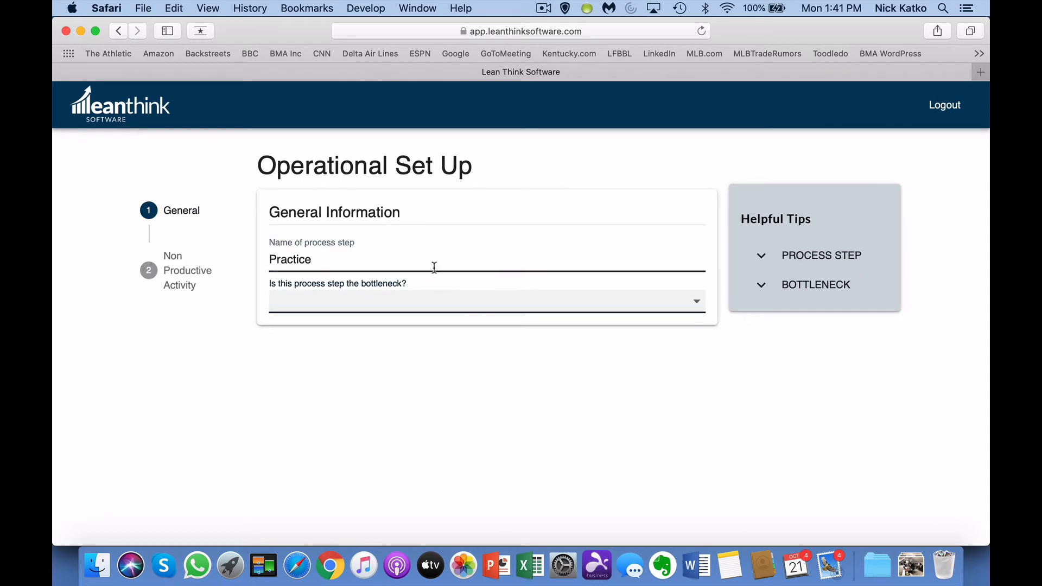
{"action": "left_click", "coordinate": [427, 303]}
{"action": "left_click", "coordinate": [427, 303]}
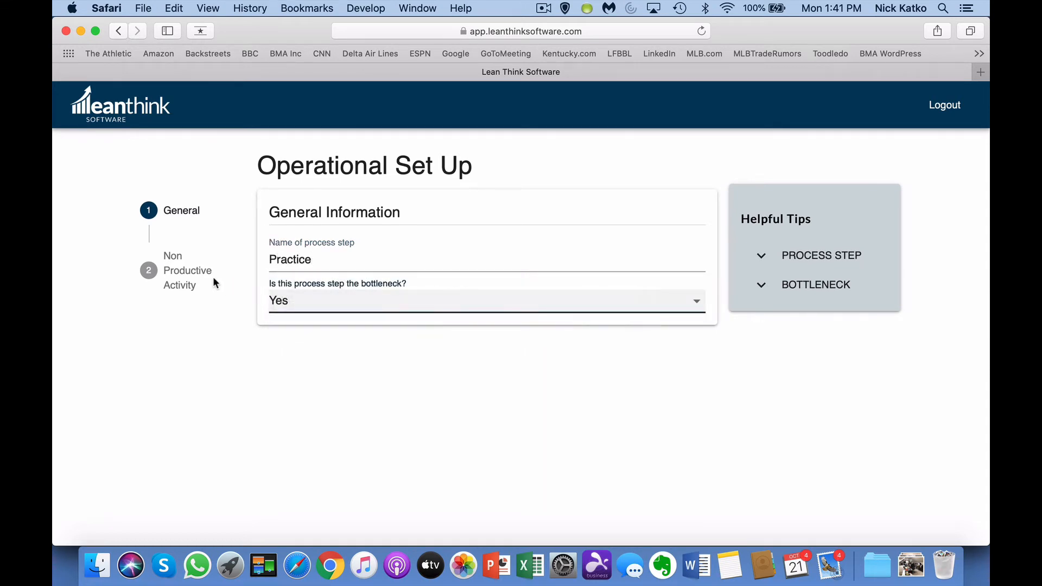
Step: Enter batch size 500, 60 changeover time, 20% scrap and rework, and 5% overproduction
{"action": "left_click", "coordinate": [187, 275]}
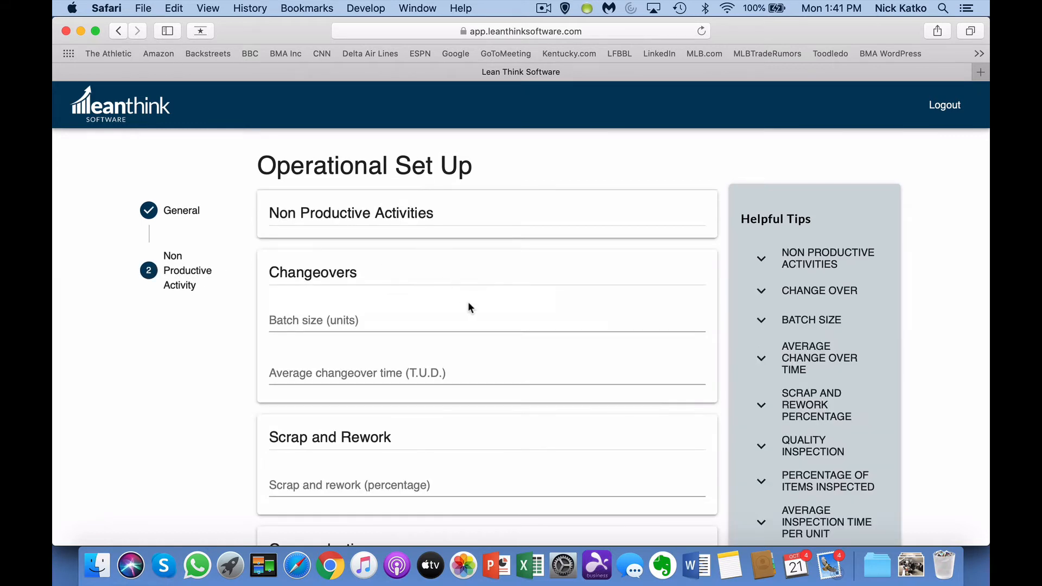
{"action": "left_click", "coordinate": [452, 322]}
{"action": "type", "text": "5"}
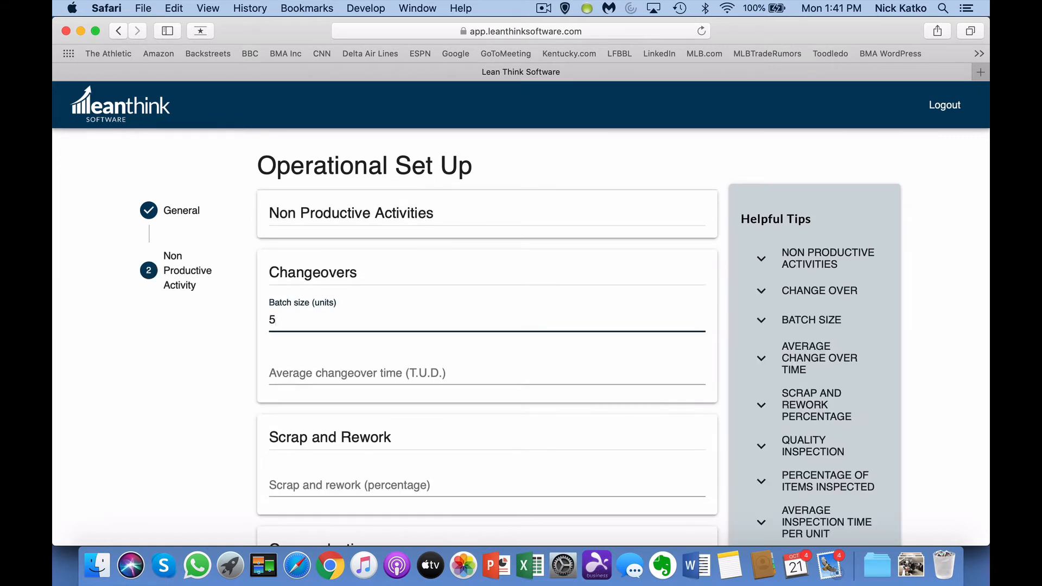
{"action": "type", "text": "00"}
{"action": "key", "text": "Tab"}
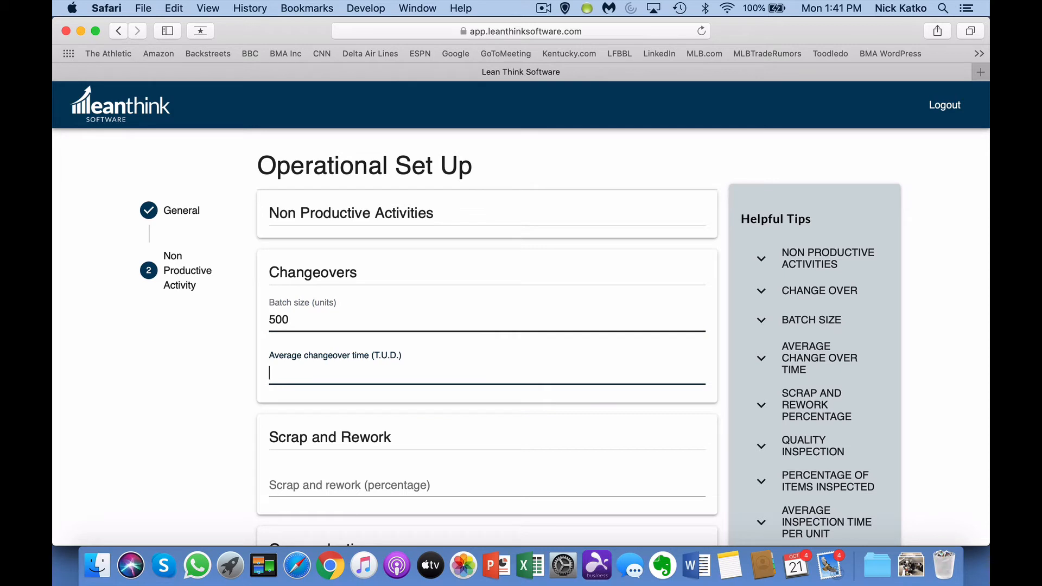
{"action": "type", "text": "60"}
{"action": "key", "text": "Tab"}
{"action": "type", "text": "20"}
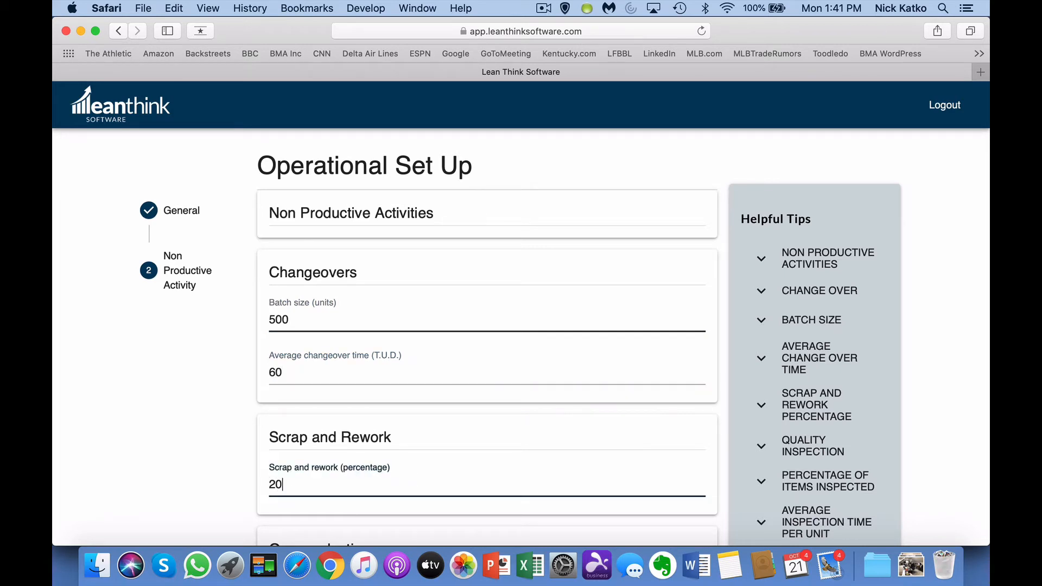
{"action": "scroll", "coordinate": [519, 291], "scroll_direction": "down", "scroll_amount": 5}
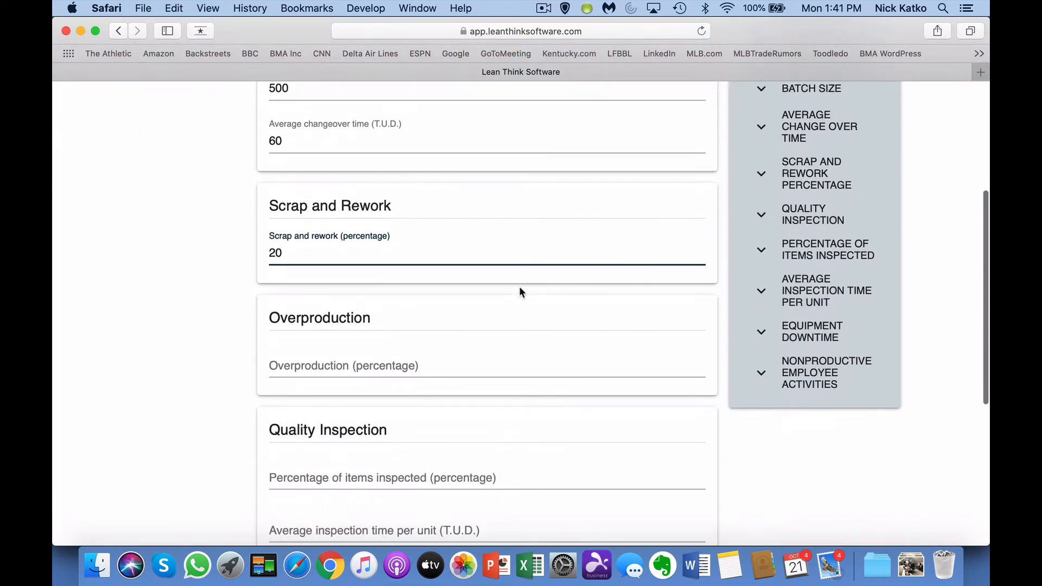
{"action": "left_click", "coordinate": [441, 365]}
{"action": "type", "text": "5"}
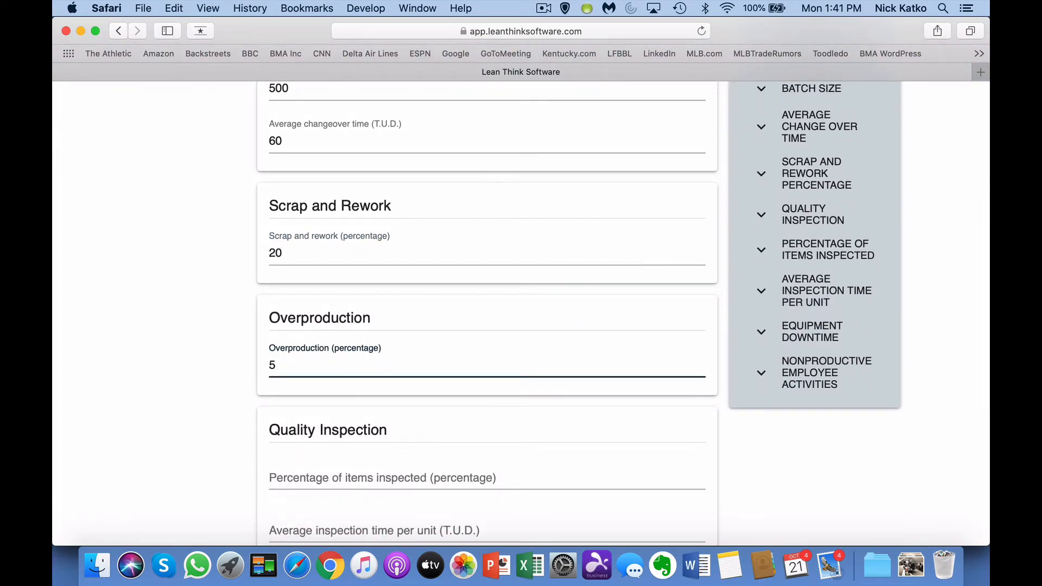
Step: Enter 30% items inspected, 5 inspection time, 20 equipment downtime, 5 other non-productive time, and save
{"action": "scroll", "coordinate": [427, 379], "scroll_direction": "down", "scroll_amount": 3}
{"action": "left_click", "coordinate": [421, 365]}
{"action": "type", "text": "3"}
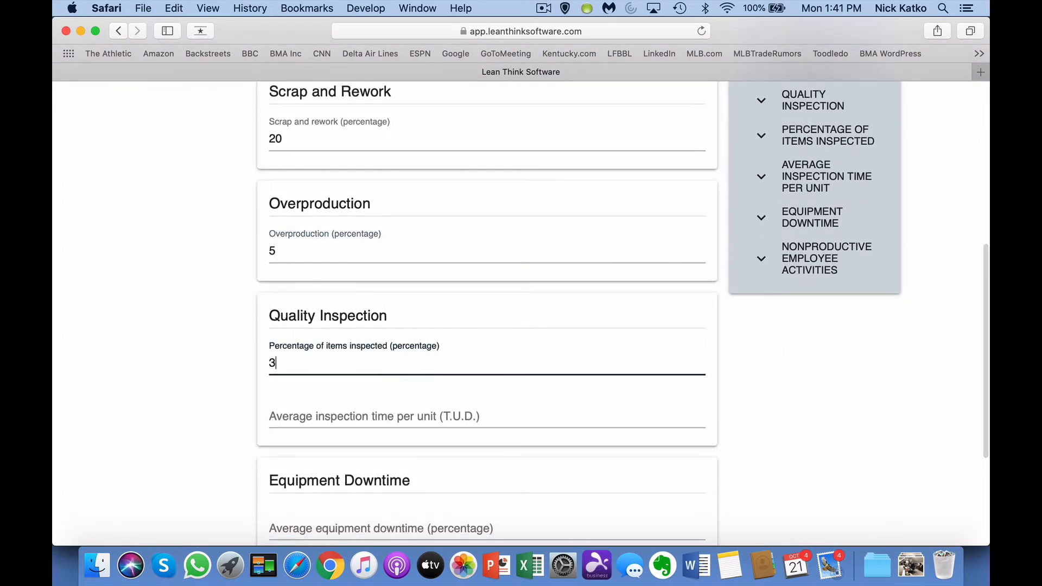
{"action": "type", "text": "0"}
{"action": "left_click", "coordinate": [421, 414]}
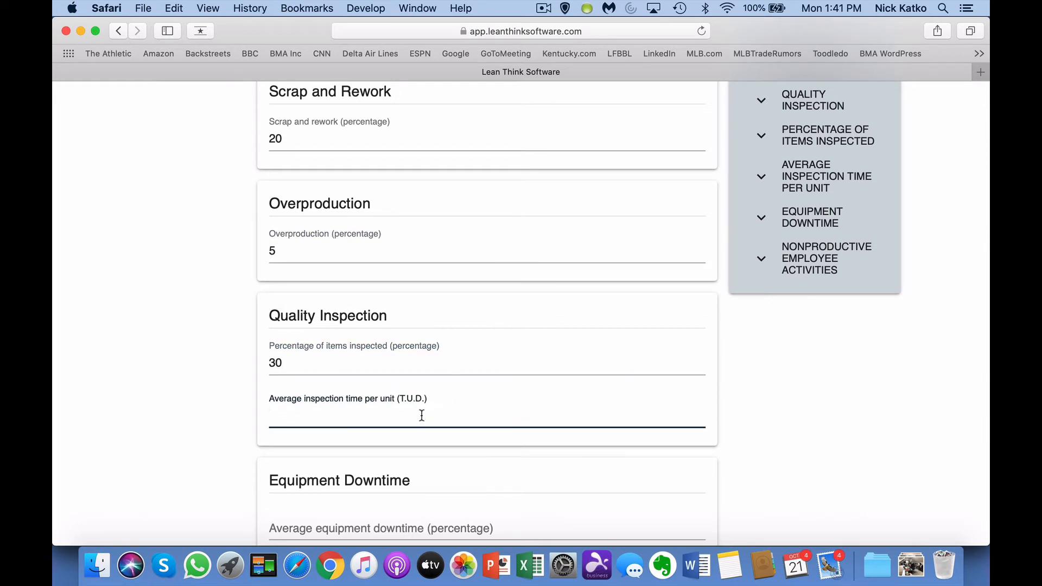
{"action": "type", "text": "5"}
{"action": "scroll", "coordinate": [421, 414], "scroll_direction": "down", "scroll_amount": 2}
{"action": "scroll", "coordinate": [421, 419], "scroll_direction": "down", "scroll_amount": 1}
{"action": "left_click", "coordinate": [414, 391]}
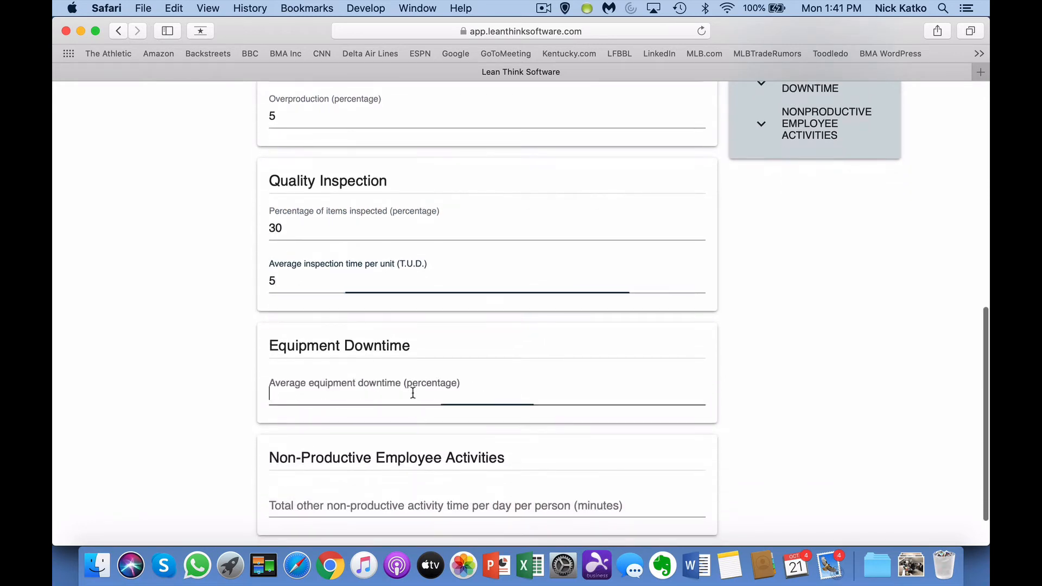
{"action": "type", "text": "20"}
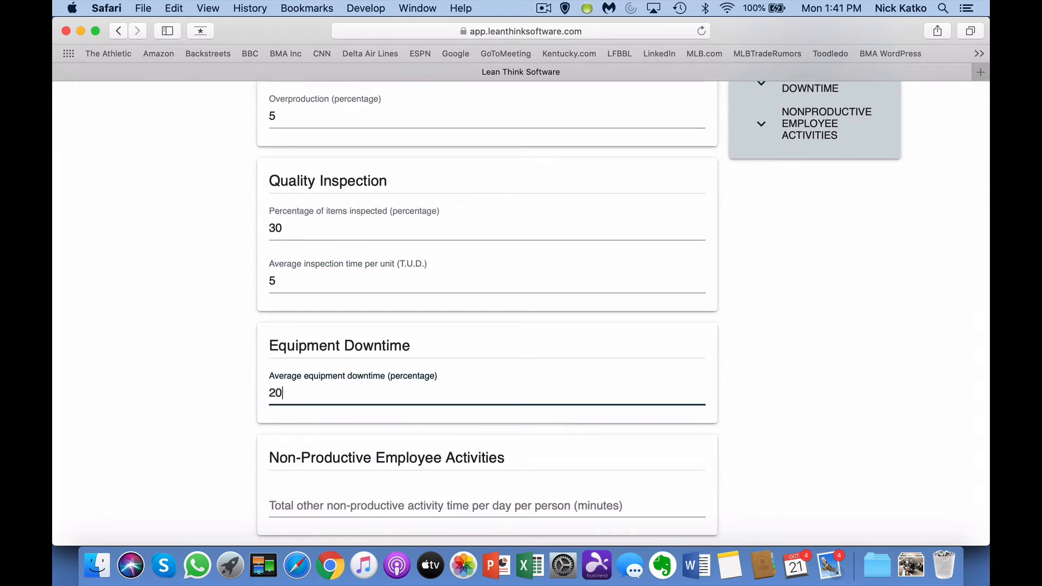
{"action": "left_click", "coordinate": [413, 499]}
{"action": "type", "text": "5"}
{"action": "scroll", "coordinate": [471, 424], "scroll_direction": "down", "scroll_amount": 1}
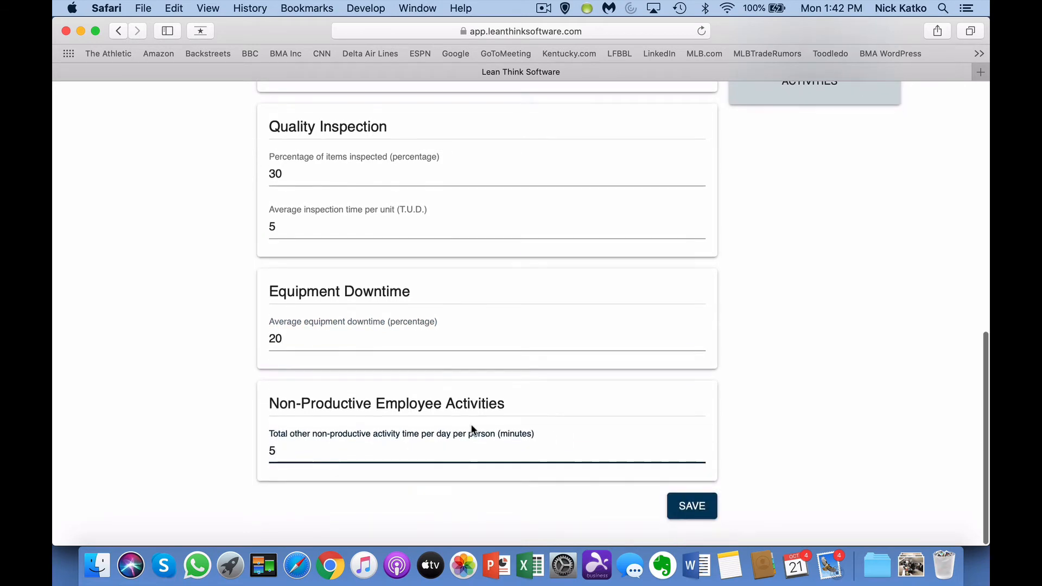
{"action": "left_click", "coordinate": [692, 518]}
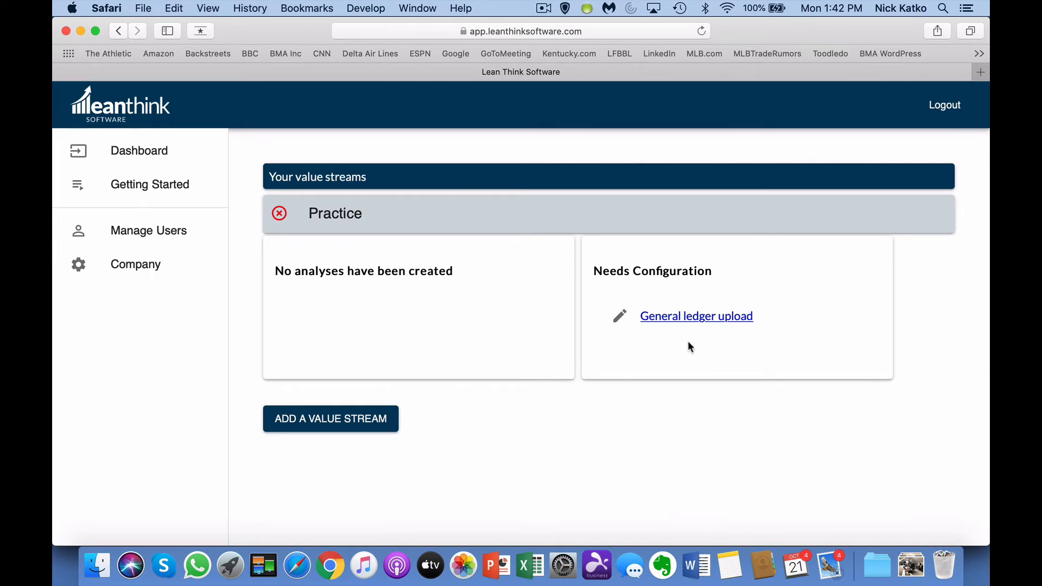
Step: Upload the Practice value stream financial setup CSV as the general ledger
{"action": "left_click", "coordinate": [685, 319]}
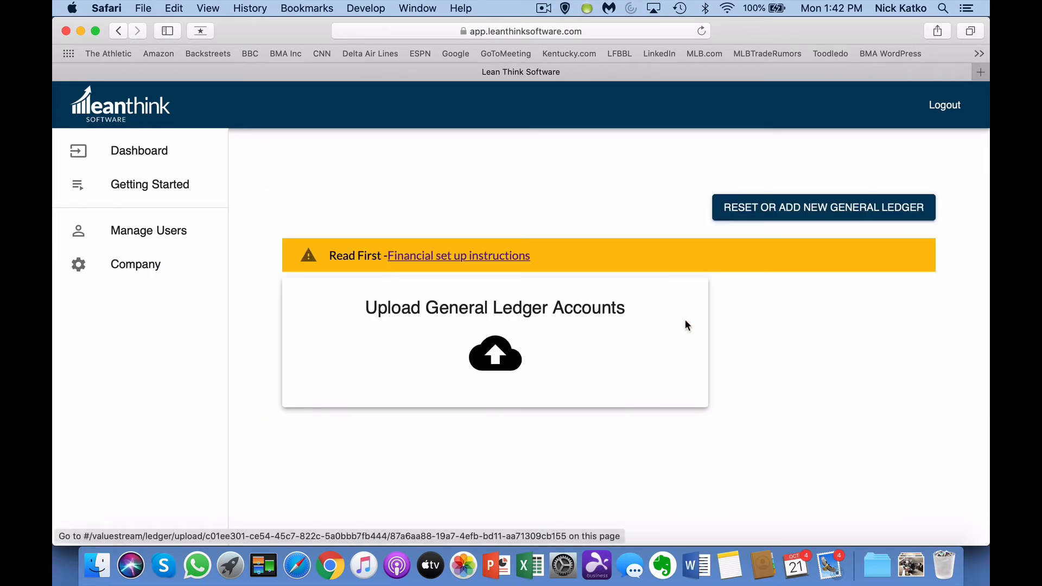
{"action": "left_click", "coordinate": [502, 358]}
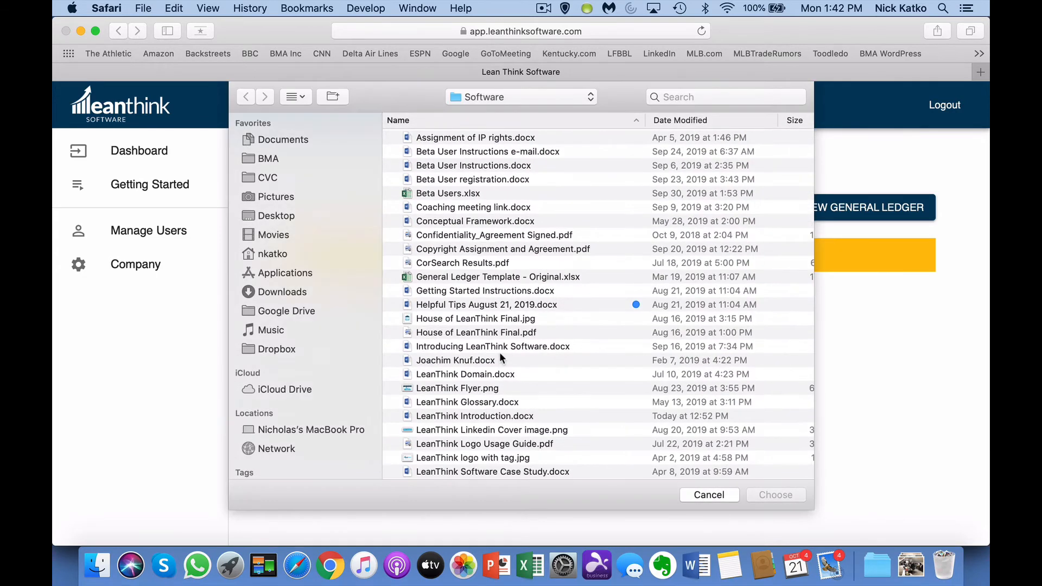
{"action": "scroll", "coordinate": [502, 308], "scroll_direction": "down", "scroll_amount": 10}
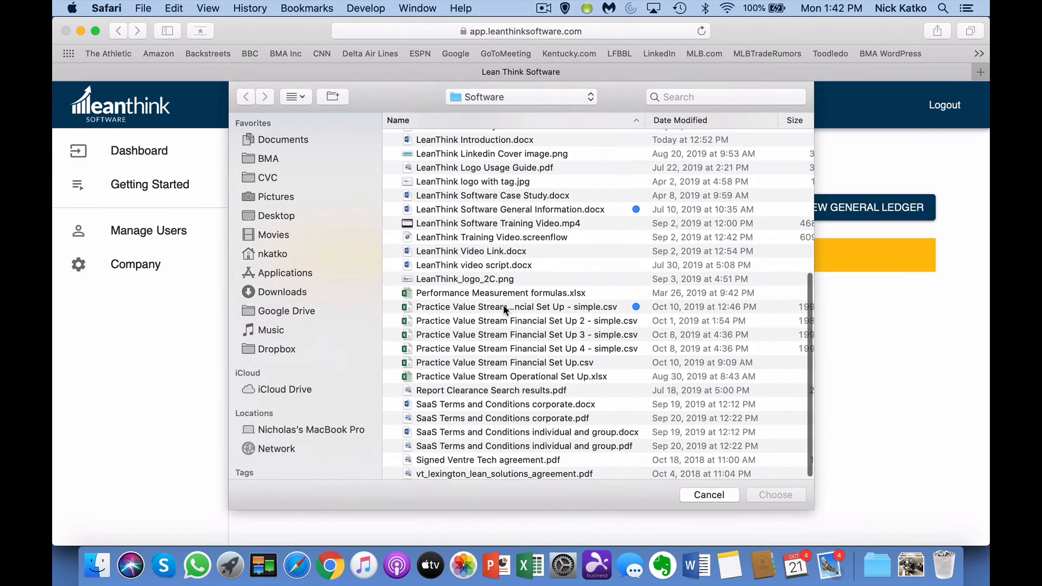
{"action": "left_click", "coordinate": [503, 308]}
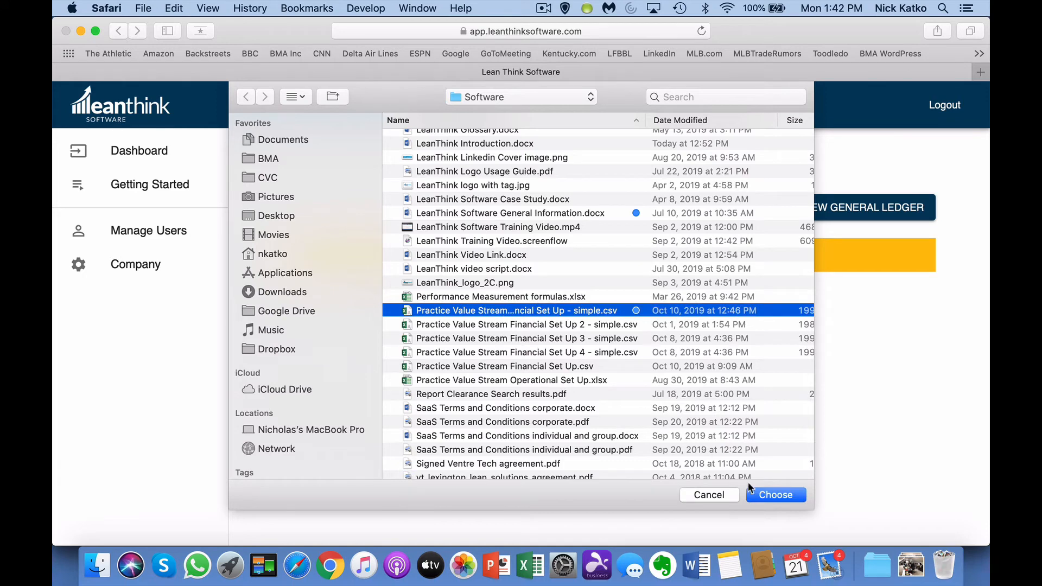
{"action": "left_click", "coordinate": [765, 496]}
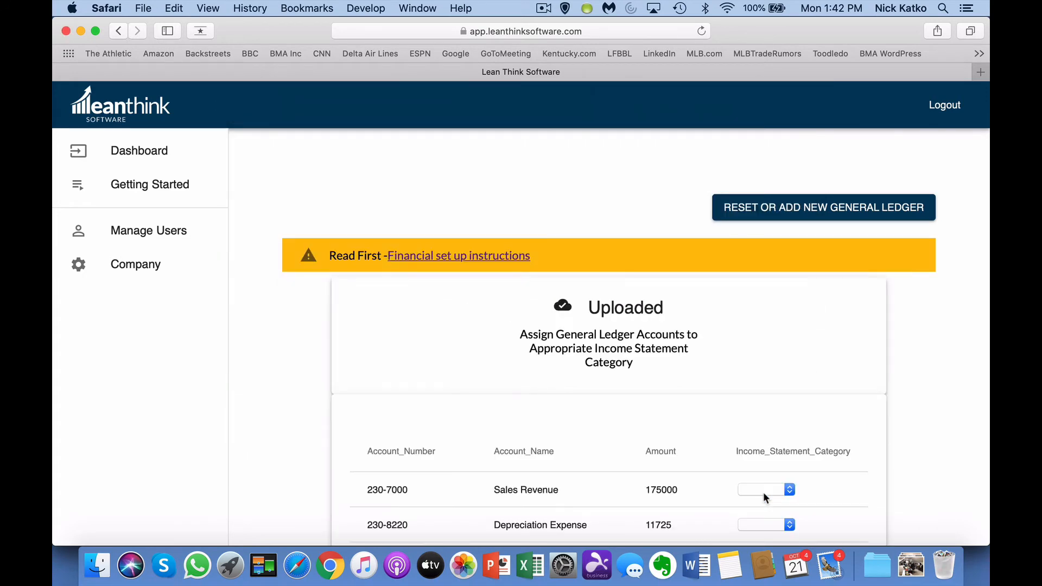
{"action": "scroll", "coordinate": [909, 375], "scroll_direction": "down", "scroll_amount": 5}
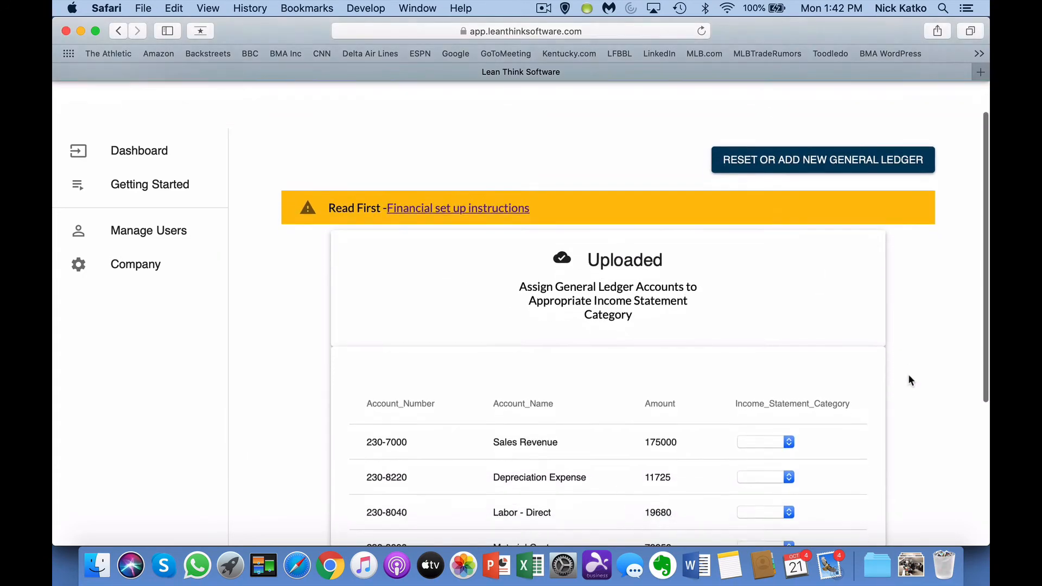
{"action": "scroll", "coordinate": [909, 375], "scroll_direction": "down", "scroll_amount": 1}
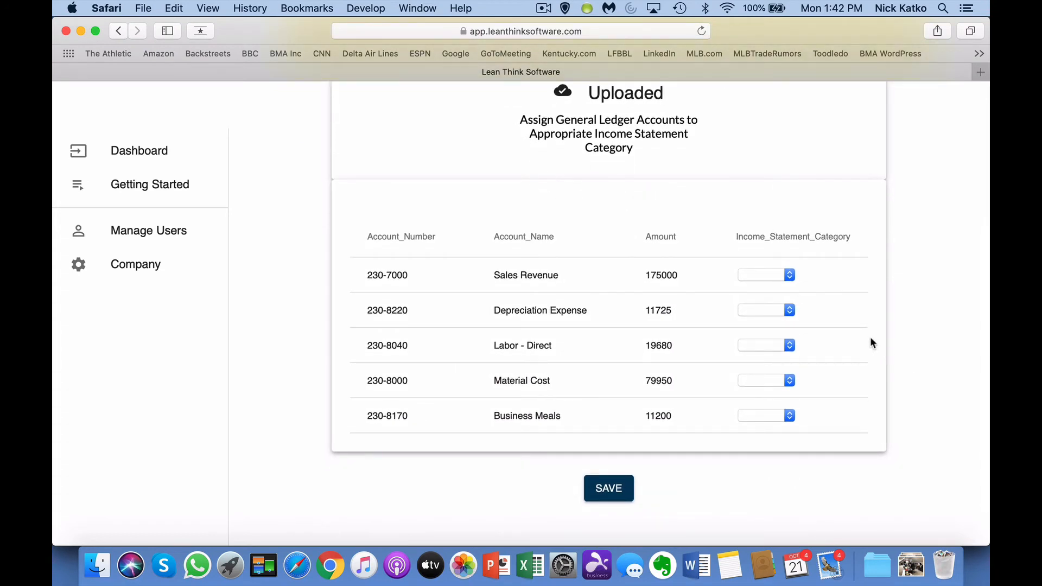
Step: Categorise Sales Revenue, Depreciation, Labor - Direct, Material Cost and Business Meals as Revenue, Machine, Labor, Materials, Other and save
{"action": "left_click", "coordinate": [790, 276]}
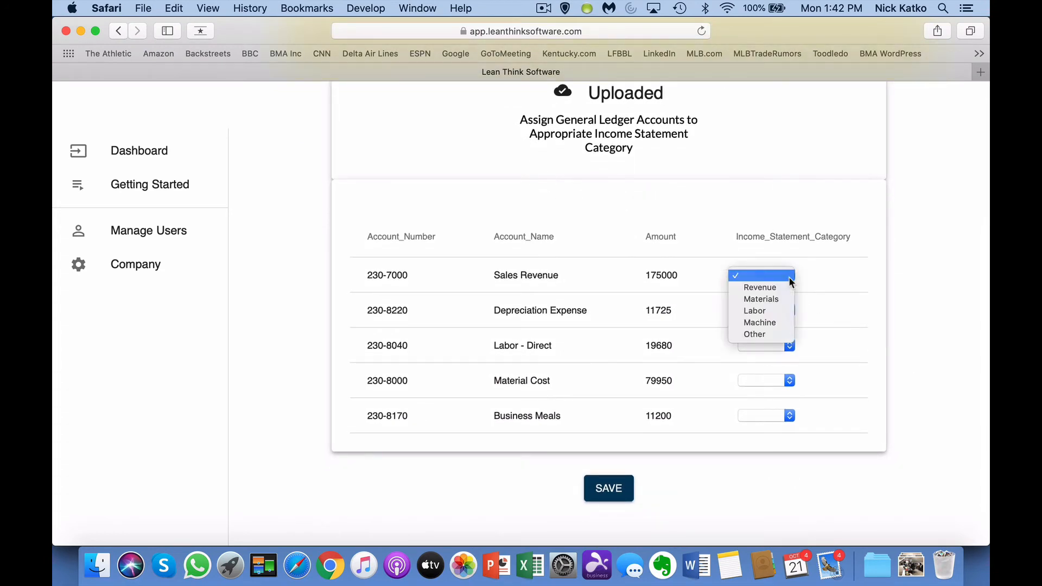
{"action": "left_click", "coordinate": [787, 288]}
{"action": "left_click", "coordinate": [791, 312]}
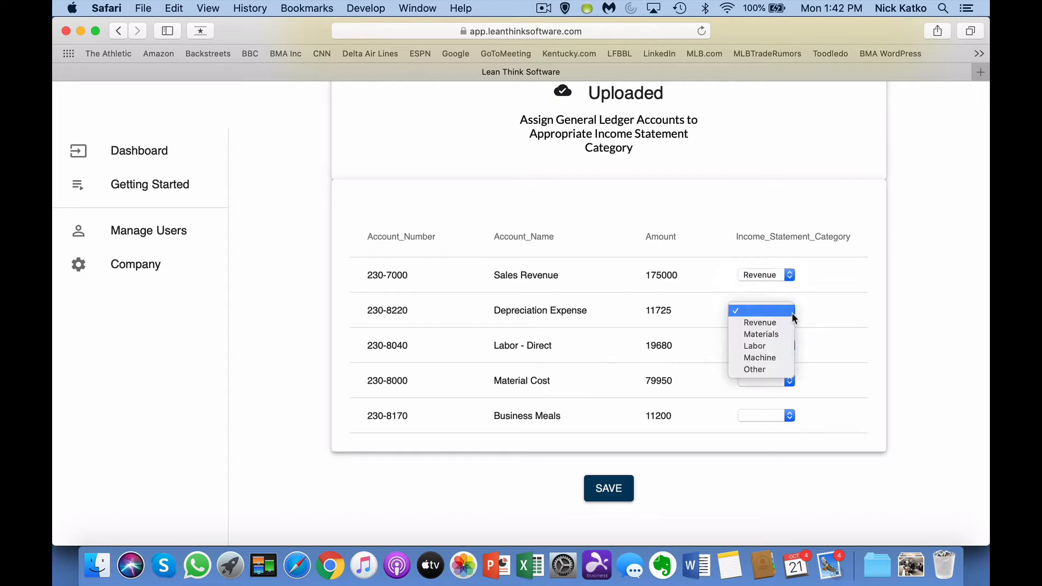
{"action": "left_click", "coordinate": [785, 357]}
{"action": "left_click", "coordinate": [788, 344]}
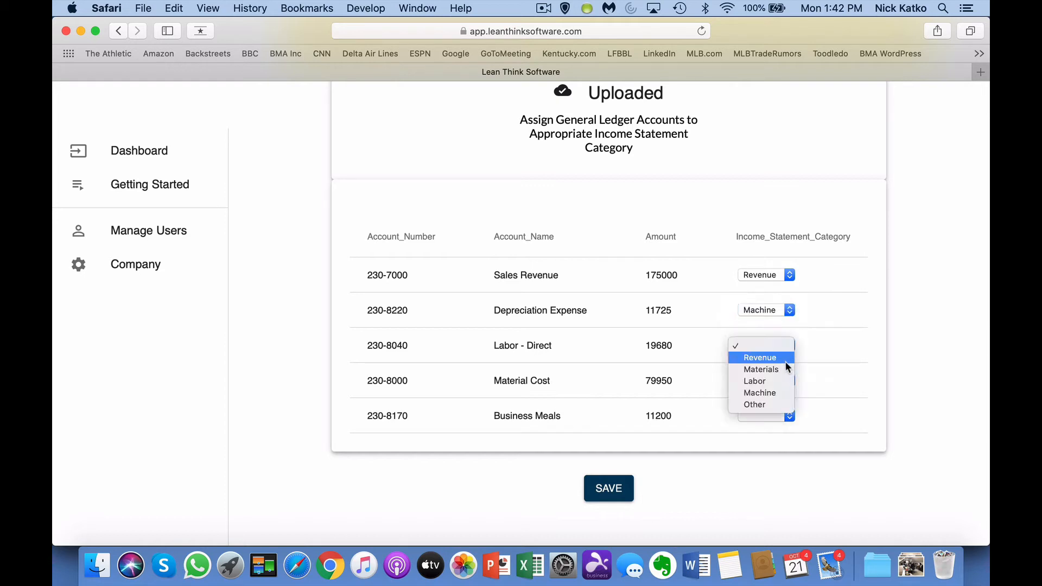
{"action": "left_click", "coordinate": [782, 382]}
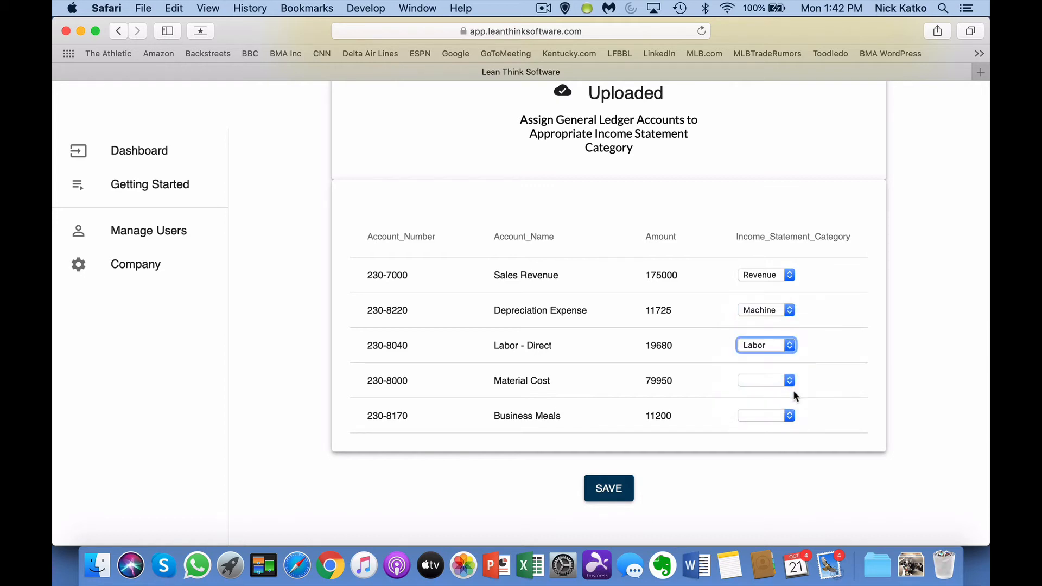
{"action": "left_click", "coordinate": [791, 380]}
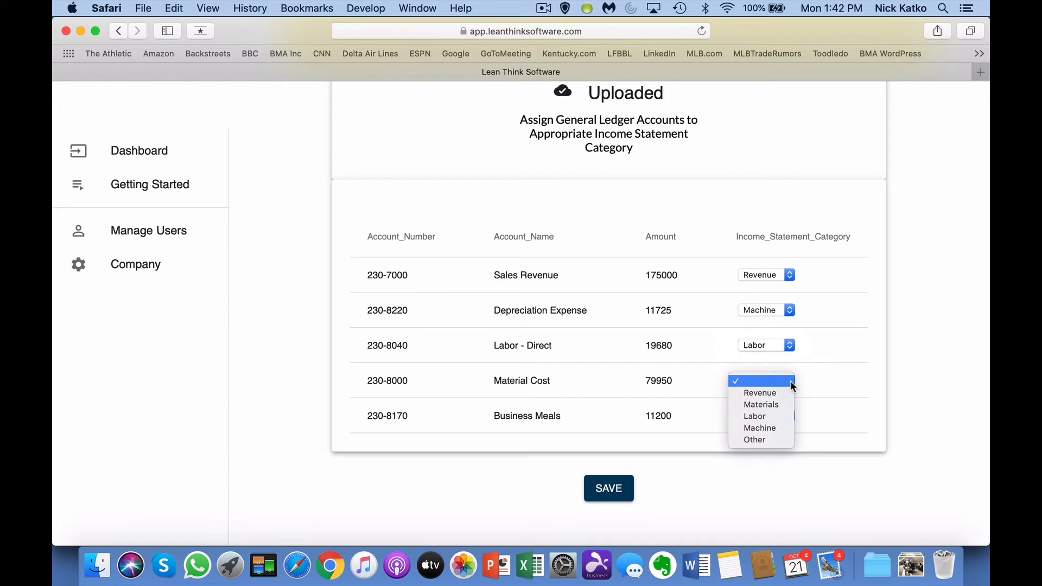
{"action": "left_click", "coordinate": [782, 408]}
{"action": "left_click", "coordinate": [790, 420]}
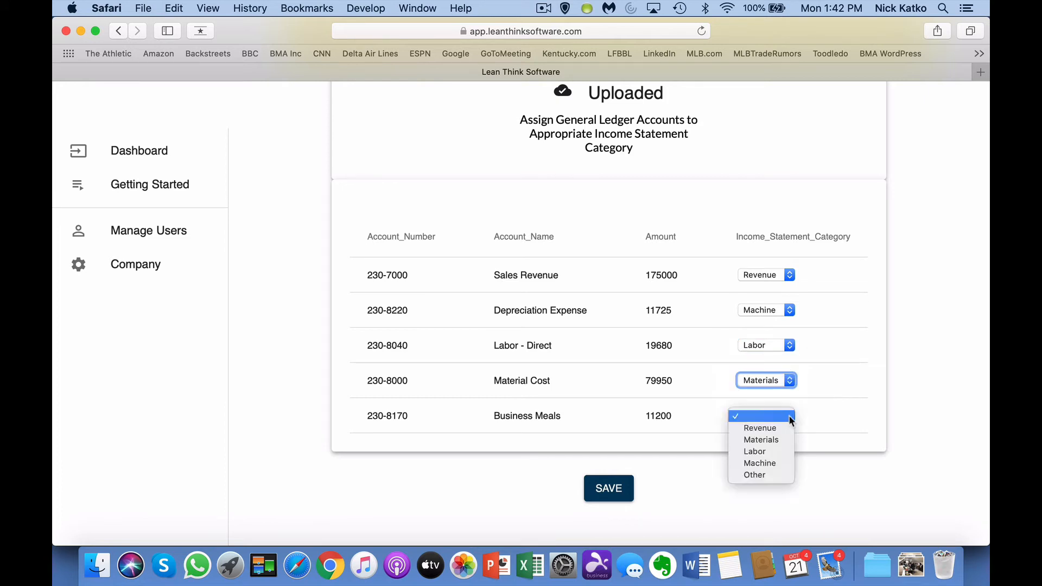
{"action": "left_click", "coordinate": [773, 474]}
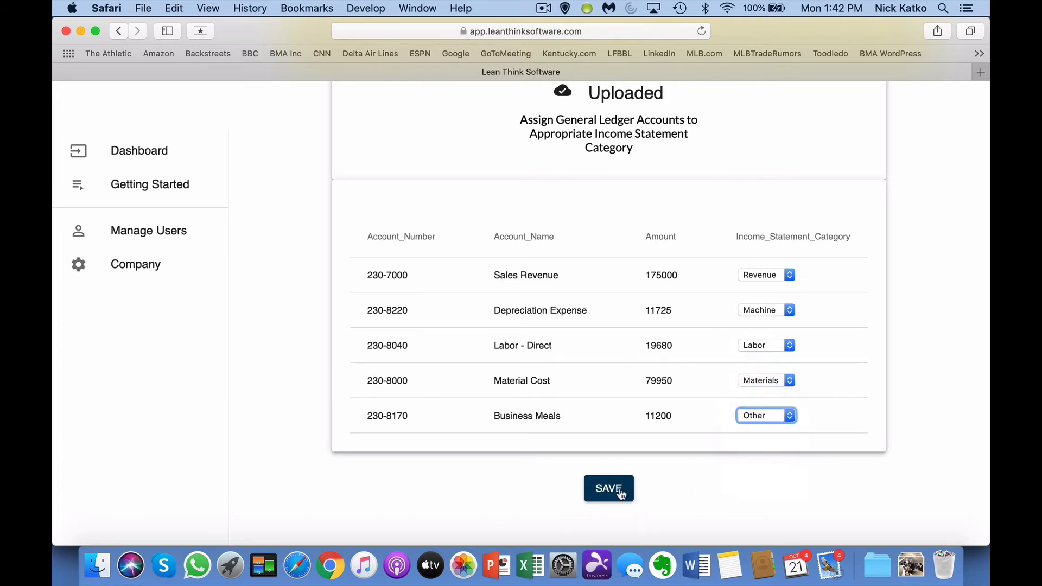
{"action": "left_click", "coordinate": [619, 492]}
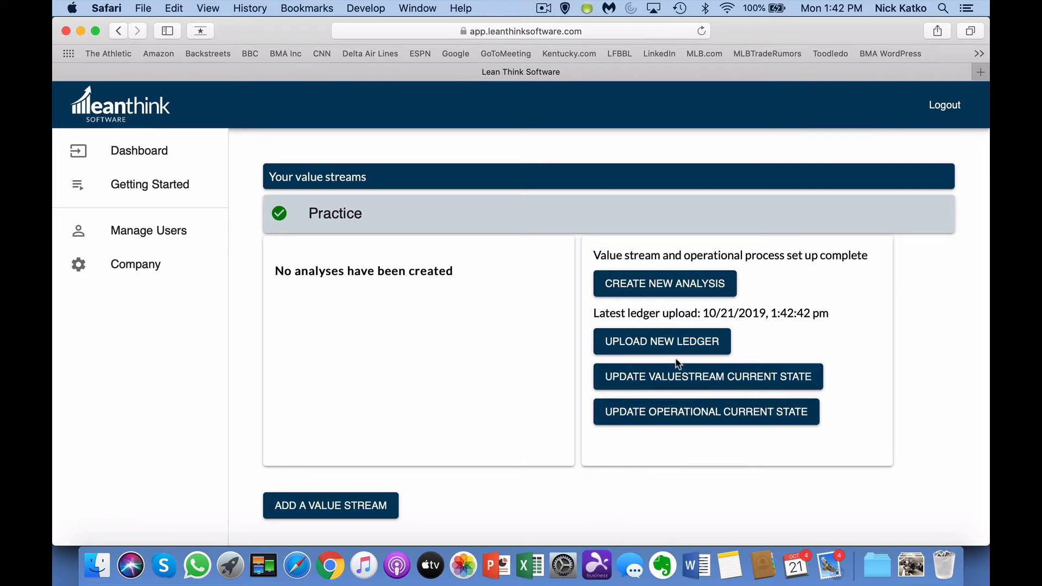
Step: Create a new analysis with title 'Practice', description 'Practice' and date 10/21/19
{"action": "left_click", "coordinate": [666, 285]}
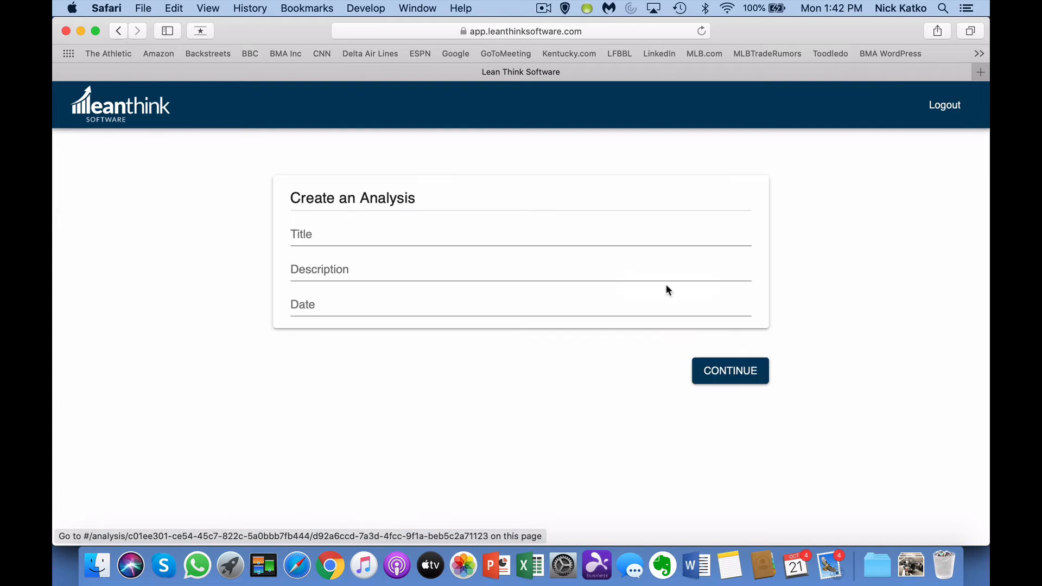
{"action": "left_click", "coordinate": [499, 239]}
{"action": "type", "text": "Practice"}
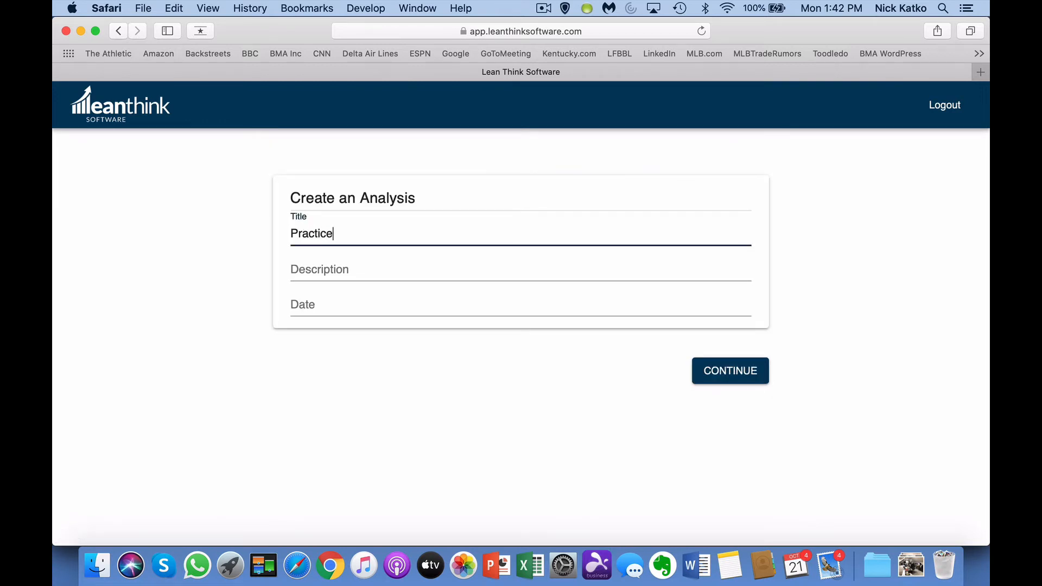
{"action": "key", "text": "Tab"}
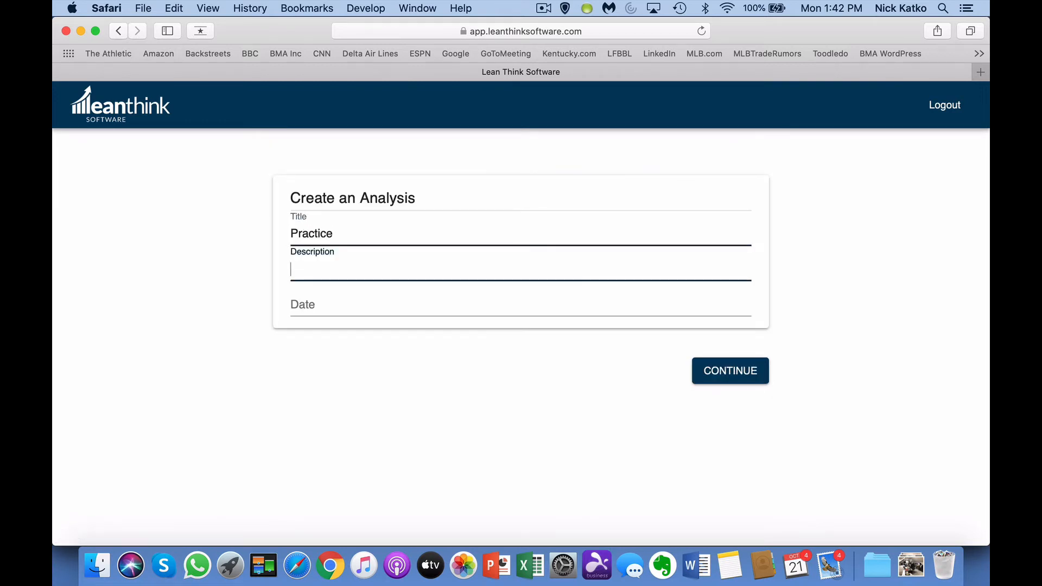
{"action": "type", "text": "Practice"}
{"action": "key", "text": "Tab"}
{"action": "type", "text": "10"}
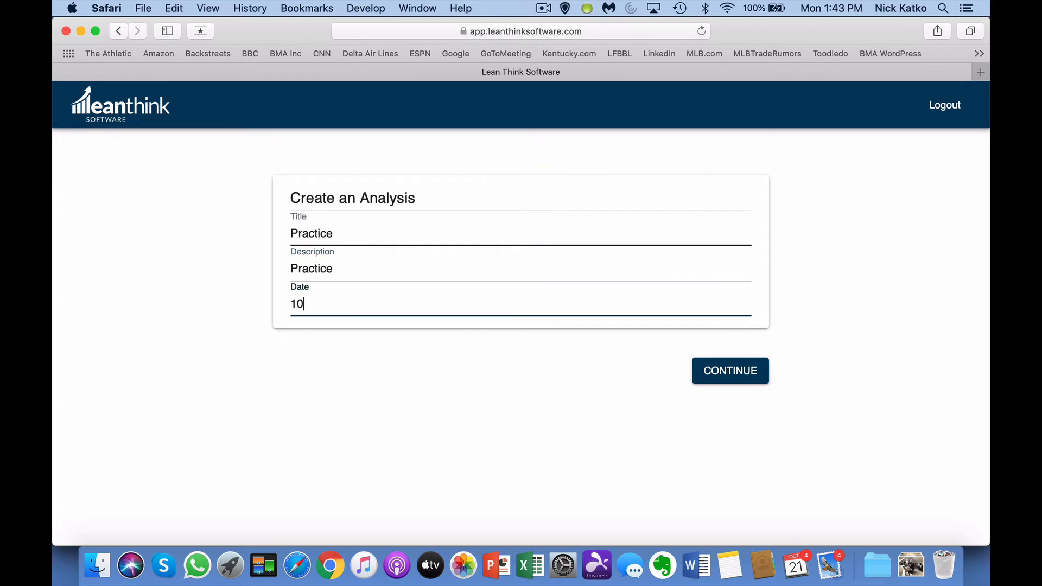
{"action": "type", "text": "/21/19"}
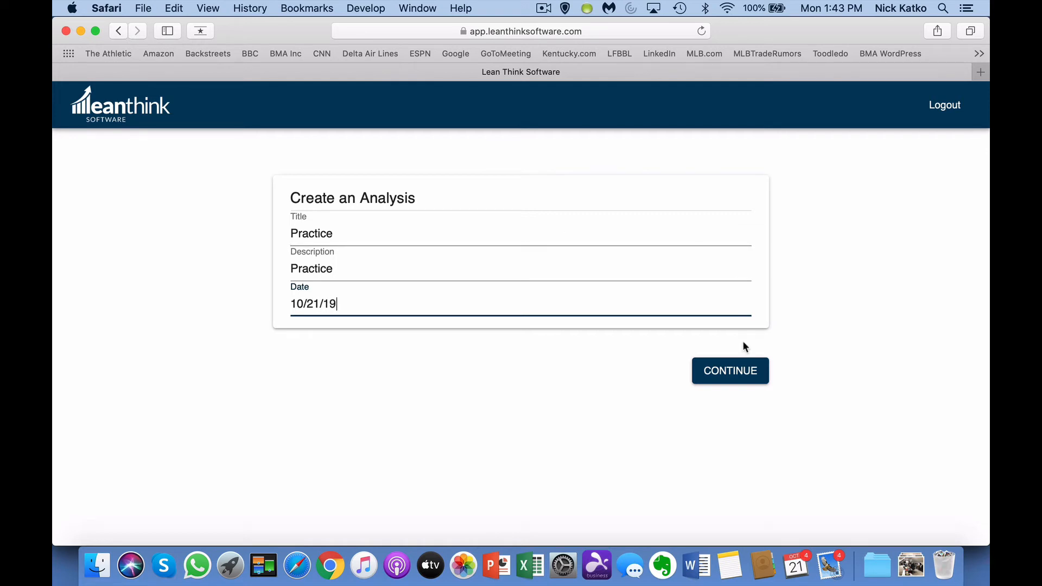
{"action": "left_click", "coordinate": [740, 373]}
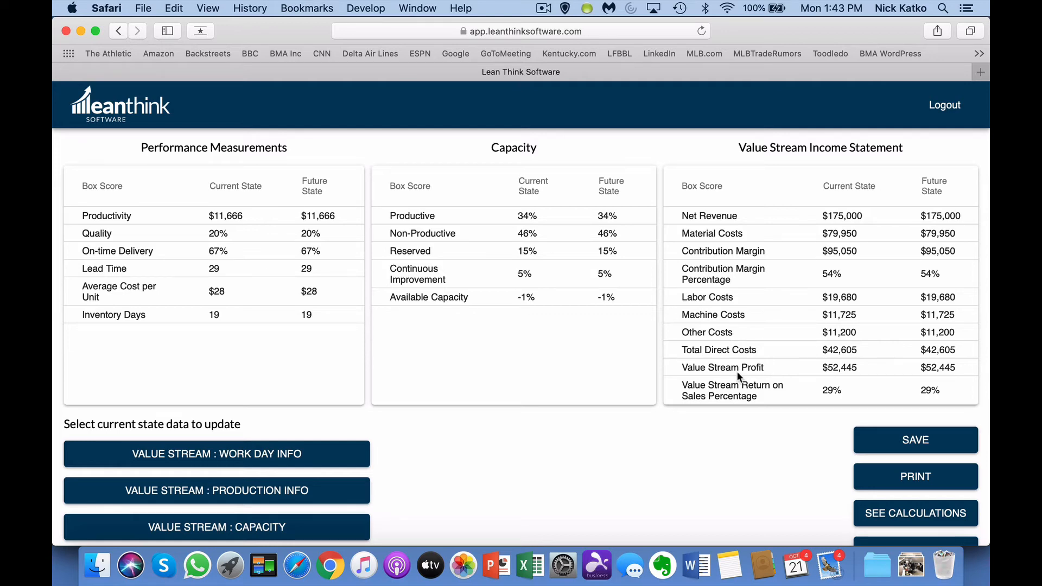
Step: Expand the work day, production, capacity, operational and financial details sections
{"action": "scroll", "coordinate": [738, 371], "scroll_direction": "down", "scroll_amount": 3}
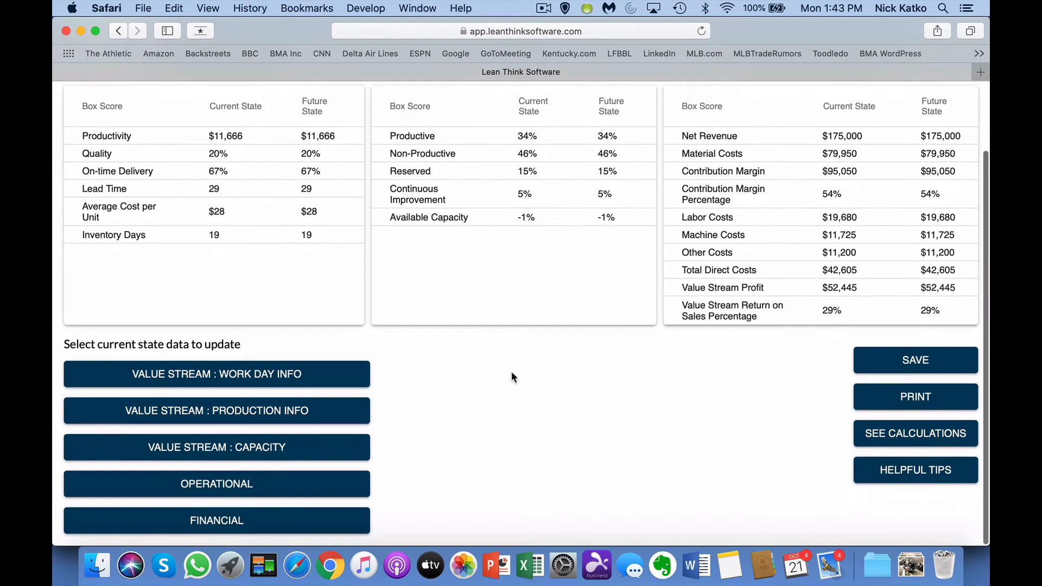
{"action": "left_click", "coordinate": [339, 378]}
{"action": "left_click", "coordinate": [304, 413]}
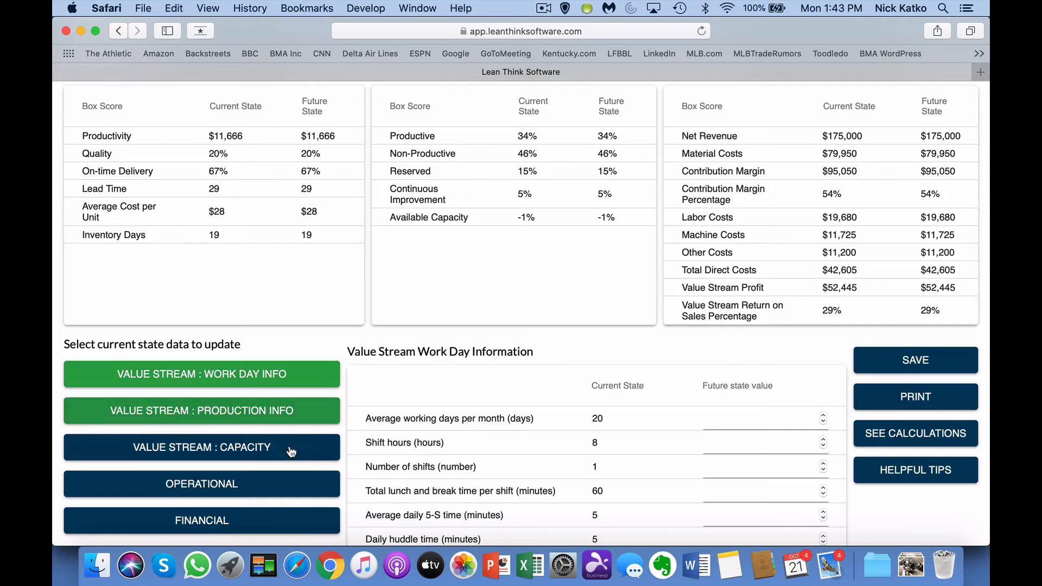
{"action": "left_click", "coordinate": [291, 452]}
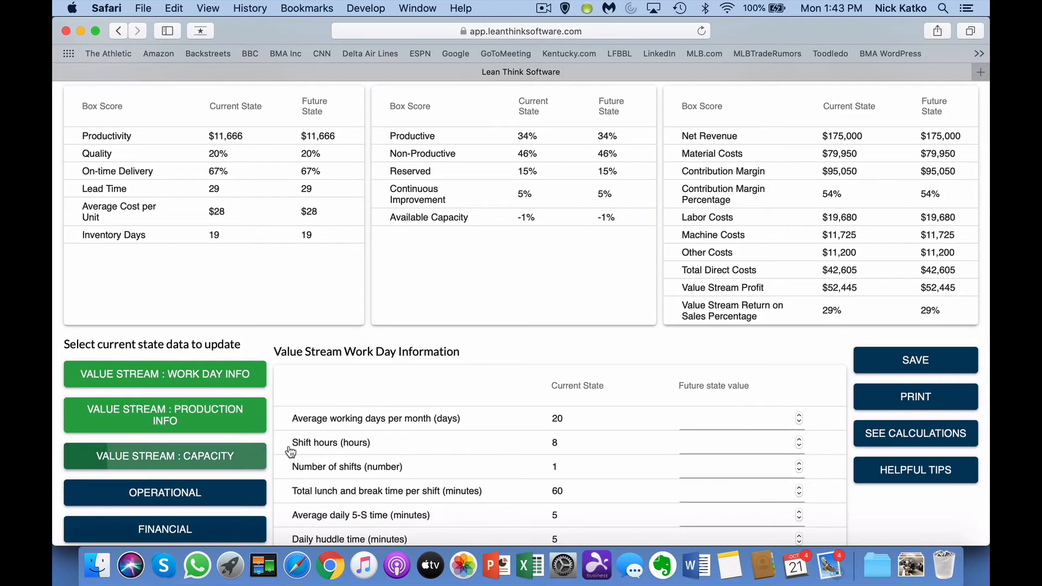
{"action": "left_click", "coordinate": [239, 502]}
{"action": "left_click", "coordinate": [233, 529]}
Step: Scroll down the analysis page to the Operational Information table
{"action": "scroll", "coordinate": [630, 439], "scroll_direction": "down", "scroll_amount": 2}
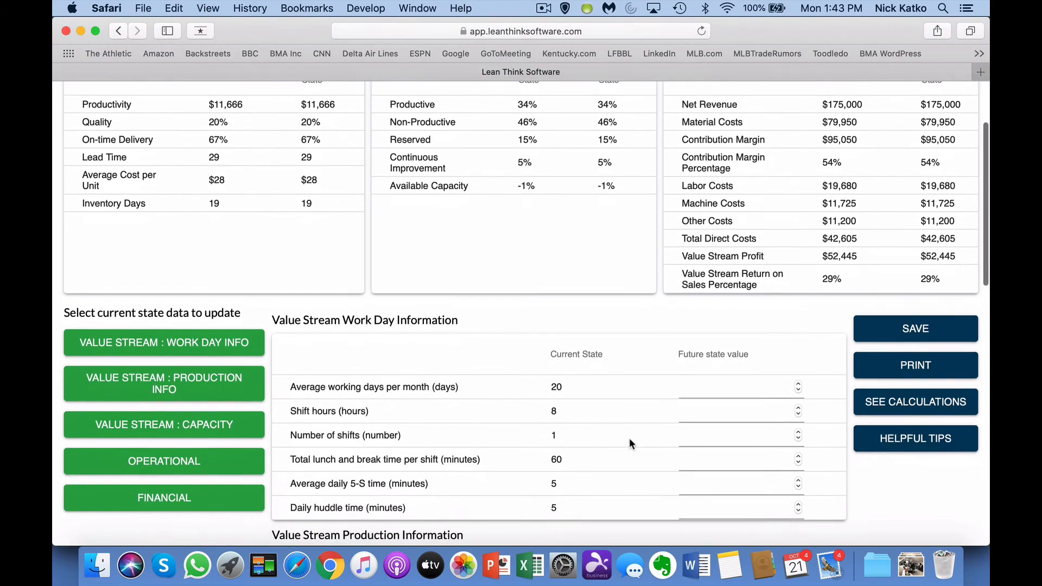
{"action": "scroll", "coordinate": [630, 440], "scroll_direction": "down", "scroll_amount": 5}
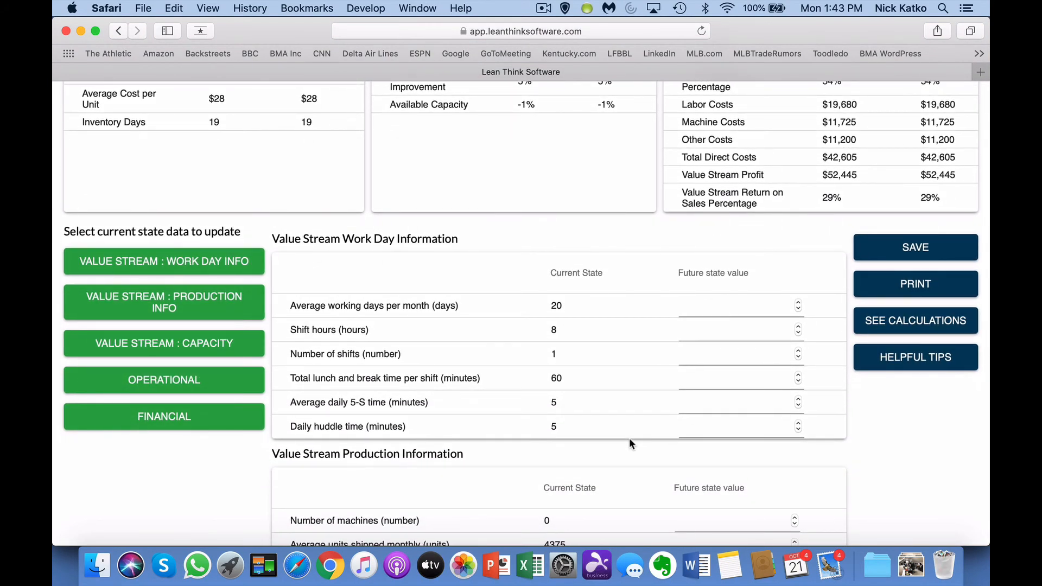
{"action": "scroll", "coordinate": [630, 440], "scroll_direction": "down", "scroll_amount": 6}
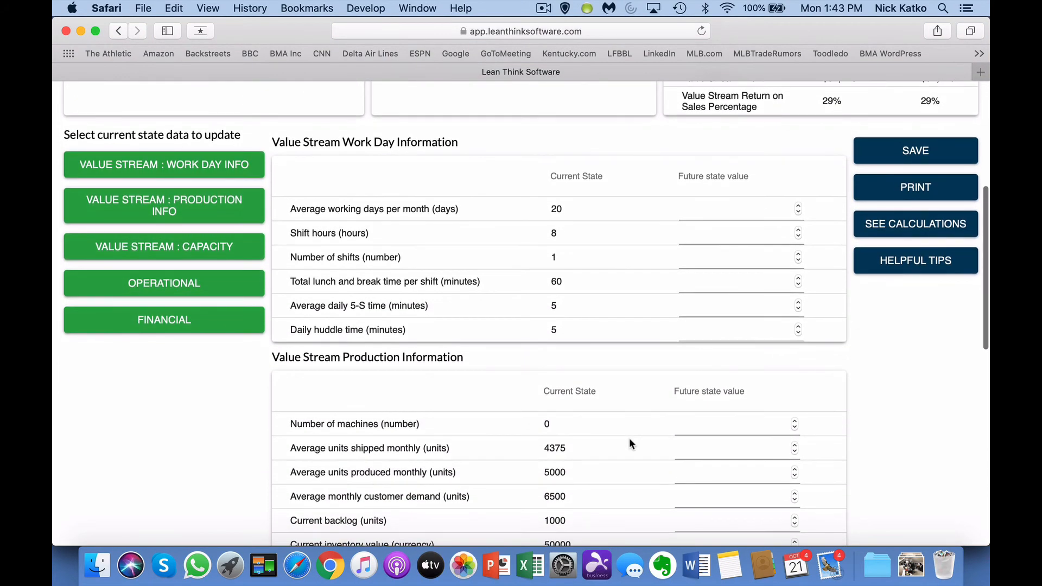
{"action": "scroll", "coordinate": [630, 440], "scroll_direction": "down", "scroll_amount": 9}
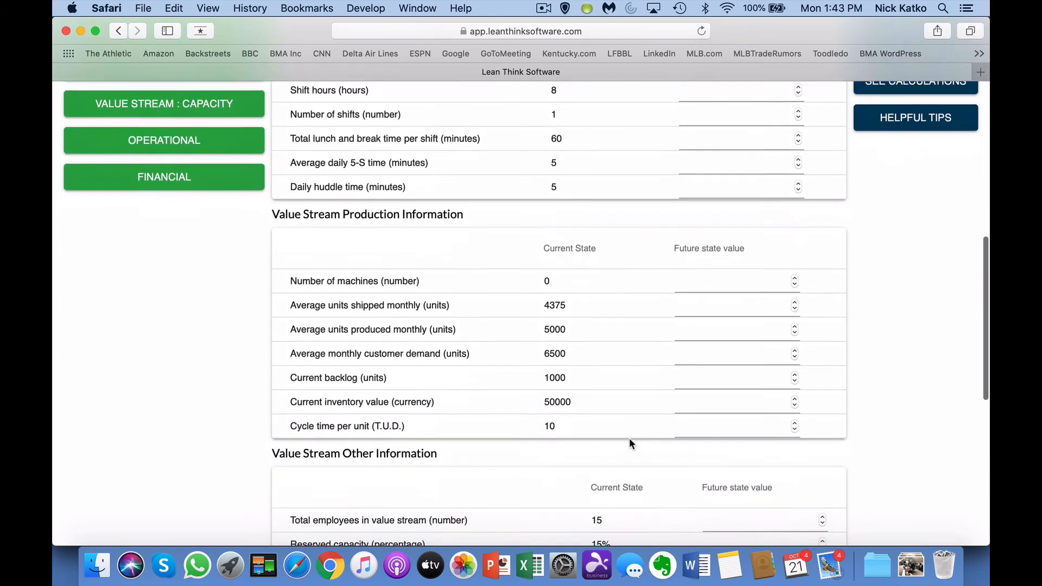
{"action": "scroll", "coordinate": [630, 438], "scroll_direction": "down", "scroll_amount": 8}
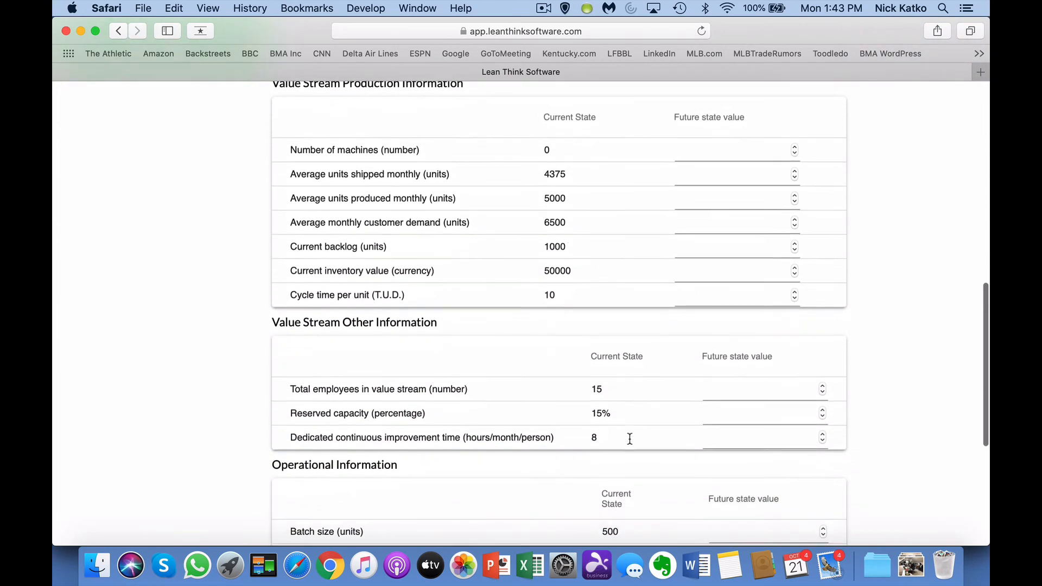
{"action": "scroll", "coordinate": [630, 439], "scroll_direction": "down", "scroll_amount": 9}
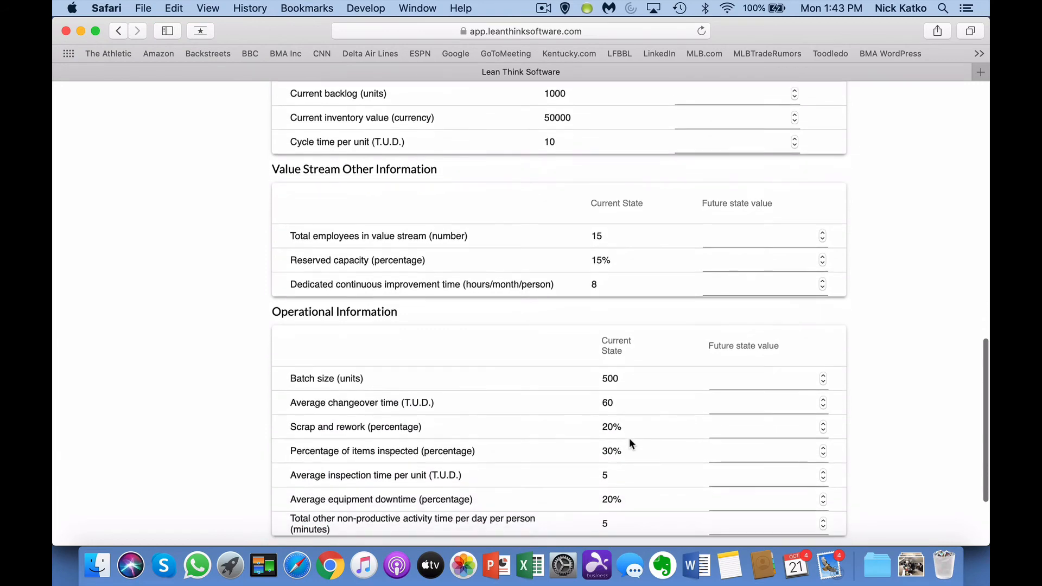
{"action": "scroll", "coordinate": [630, 438], "scroll_direction": "down", "scroll_amount": 6}
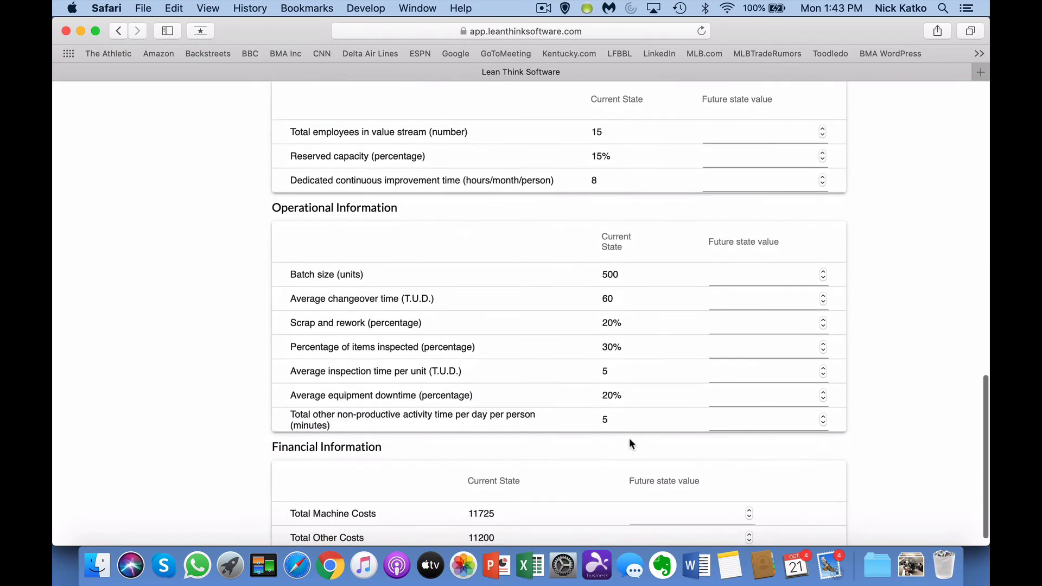
{"action": "scroll", "coordinate": [630, 440], "scroll_direction": "down", "scroll_amount": 1}
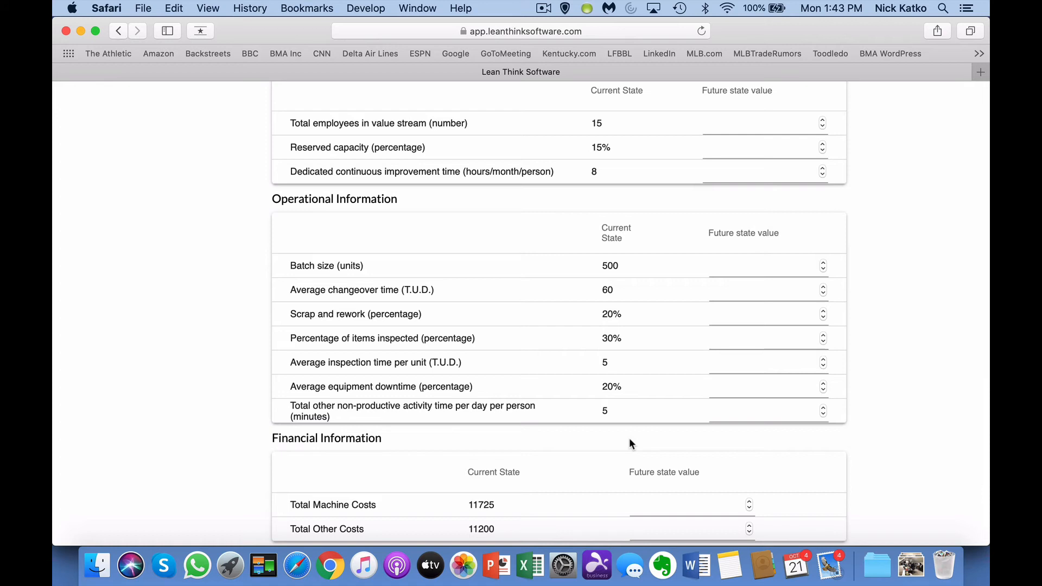
Step: Enter future-state values of 30 changeover, 10 scrap/rework, 15 inspected and 10 downtime
{"action": "left_click", "coordinate": [730, 294]}
{"action": "type", "text": "30"}
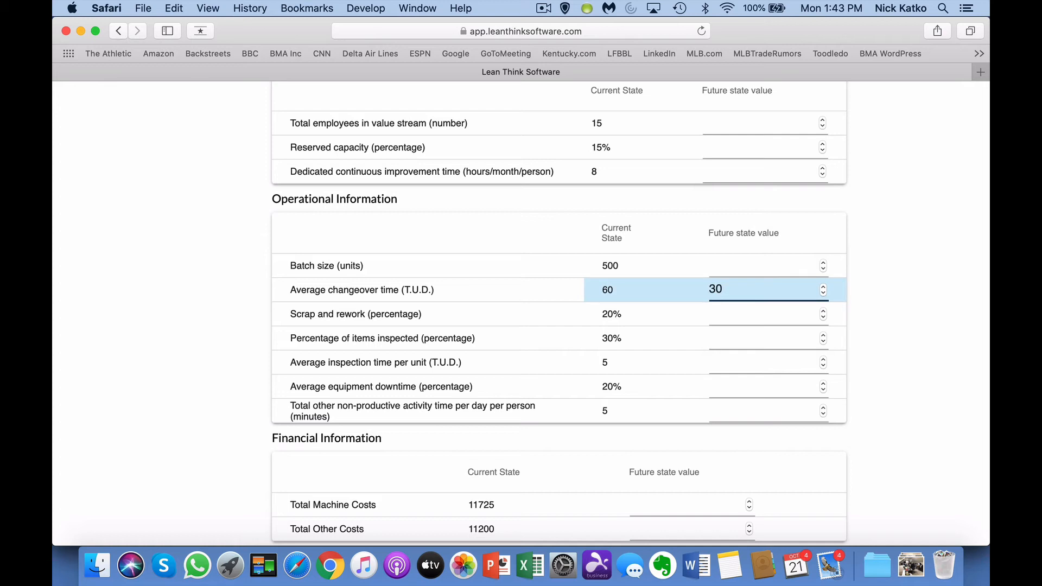
{"action": "left_click", "coordinate": [734, 316]}
{"action": "type", "text": "10"}
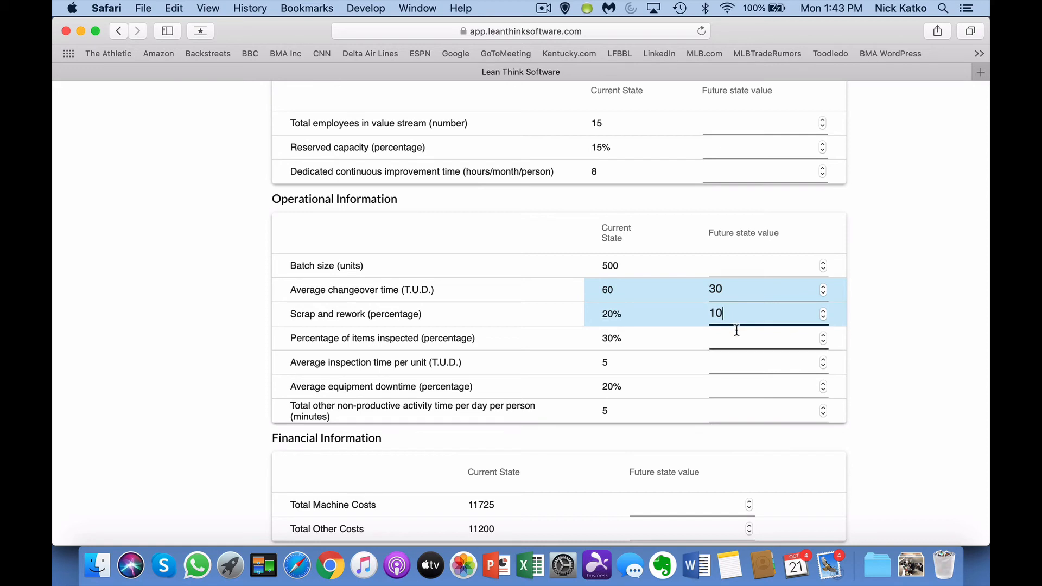
{"action": "left_click", "coordinate": [735, 342]}
{"action": "type", "text": "15"}
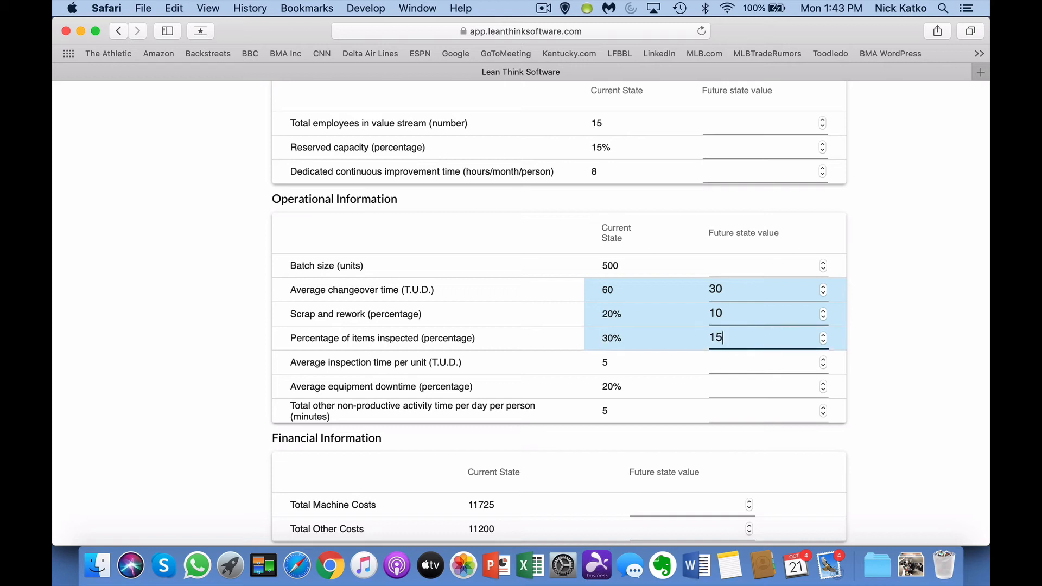
{"action": "left_click", "coordinate": [733, 389]}
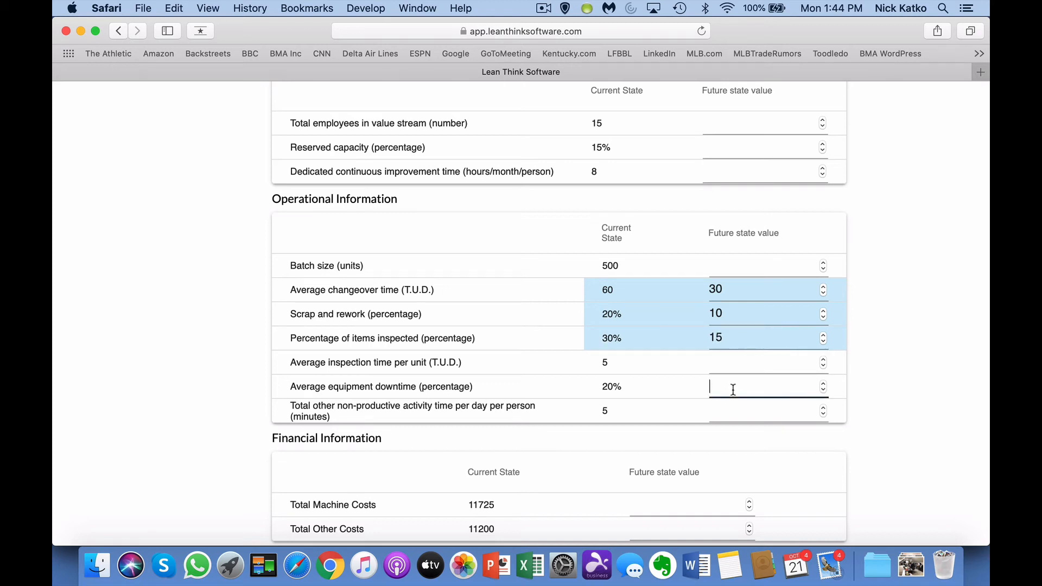
{"action": "type", "text": "1"}
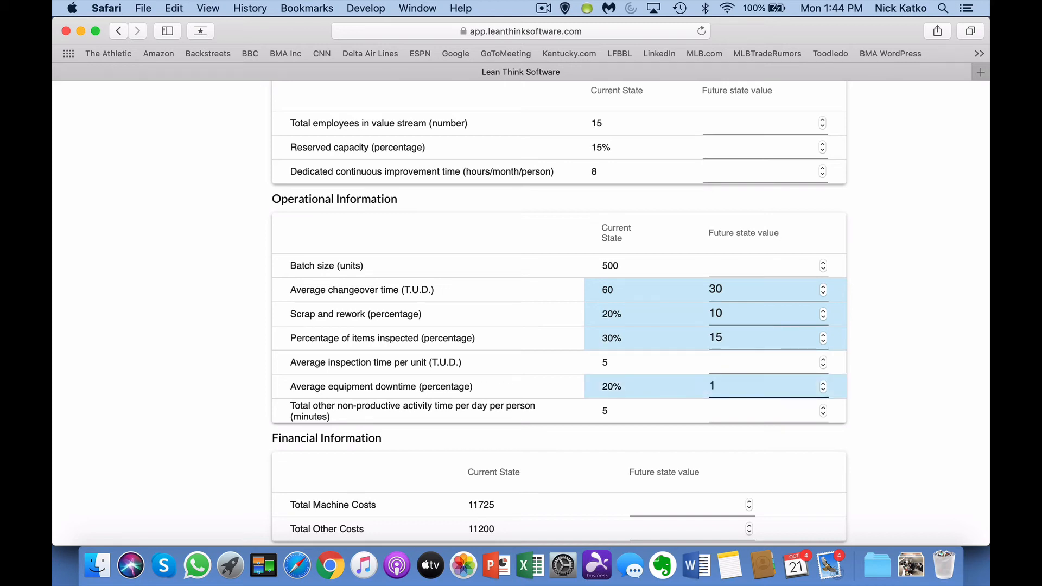
{"action": "type", "text": "0"}
{"action": "scroll", "coordinate": [797, 328], "scroll_direction": "up", "scroll_amount": 10}
Step: Save the future-state values and create a new future-state projection from them
{"action": "scroll", "coordinate": [798, 327], "scroll_direction": "up", "scroll_amount": 8}
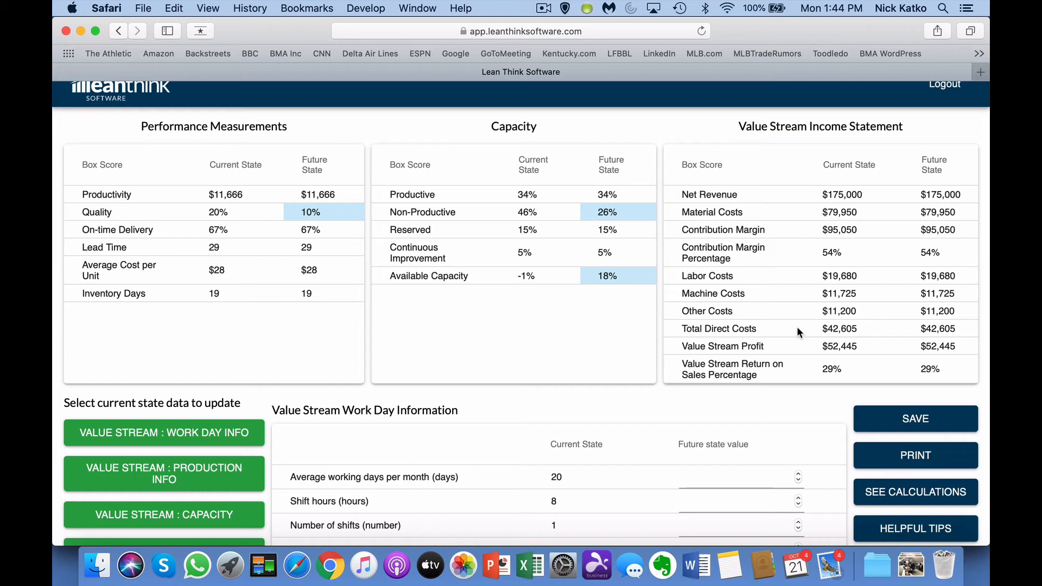
{"action": "left_click", "coordinate": [910, 423]}
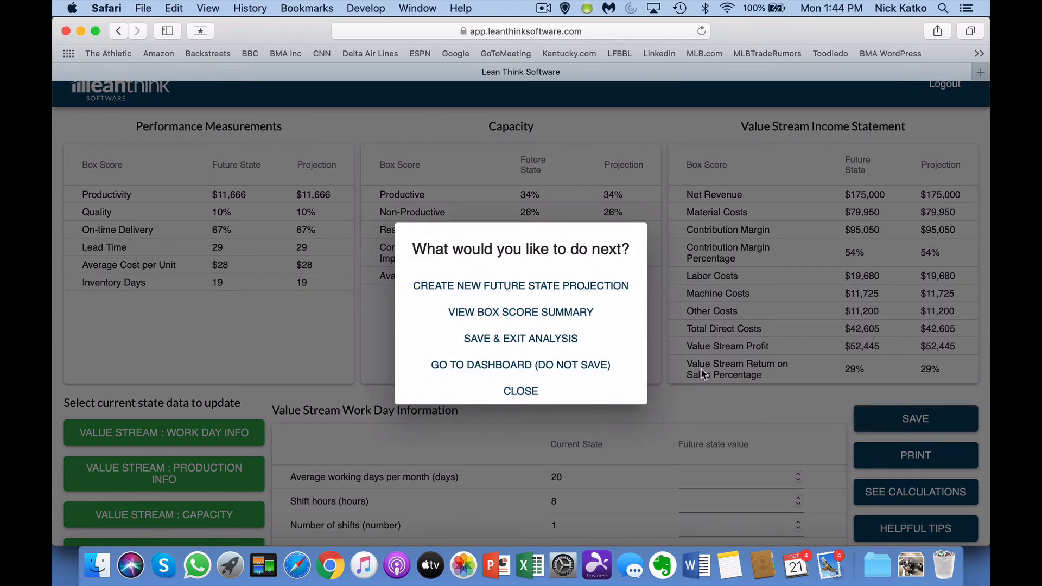
{"action": "left_click", "coordinate": [594, 292]}
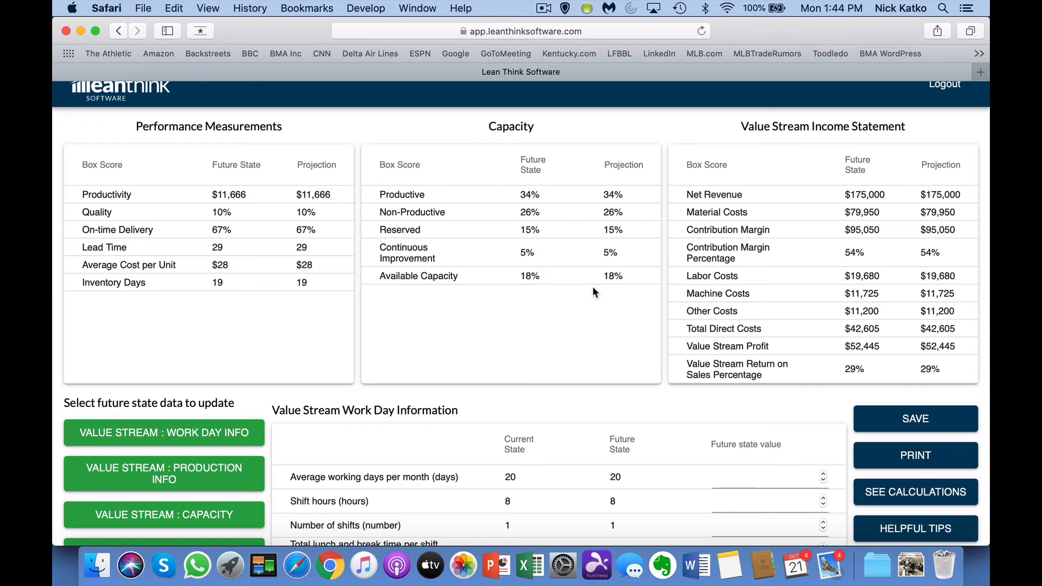
{"action": "scroll", "coordinate": [592, 289], "scroll_direction": "down", "scroll_amount": 5}
{"action": "scroll", "coordinate": [593, 289], "scroll_direction": "down", "scroll_amount": 4}
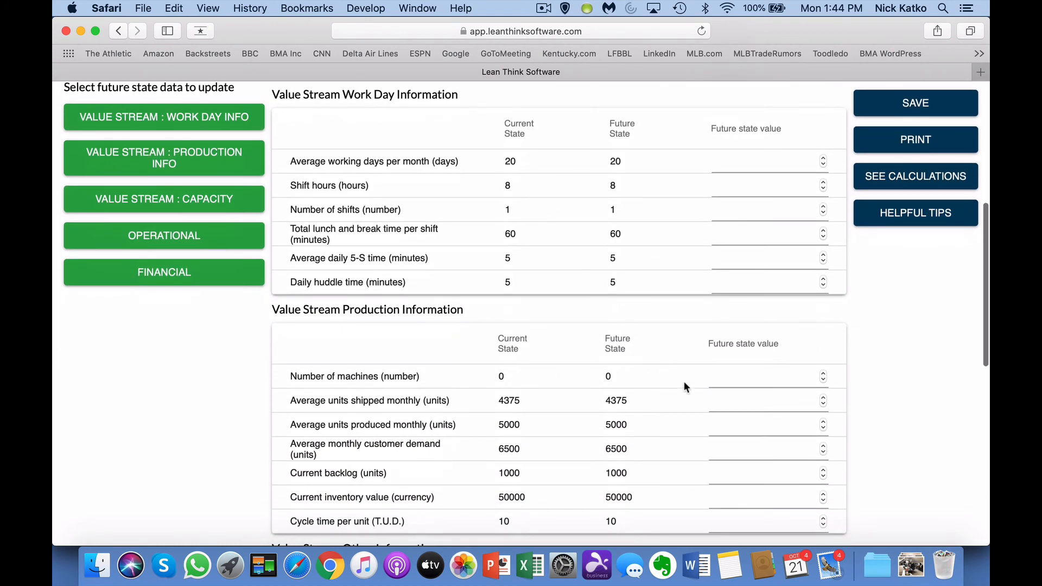
Step: Enter 6500 as the future monthly units shipped and units produced, then review box scores
{"action": "left_click", "coordinate": [712, 400]}
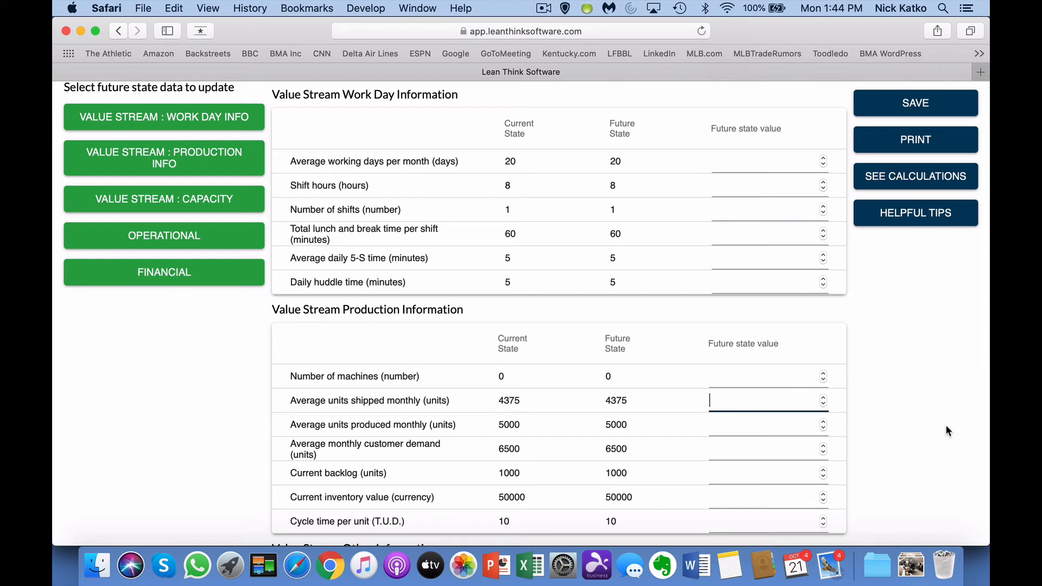
{"action": "type", "text": "65"}
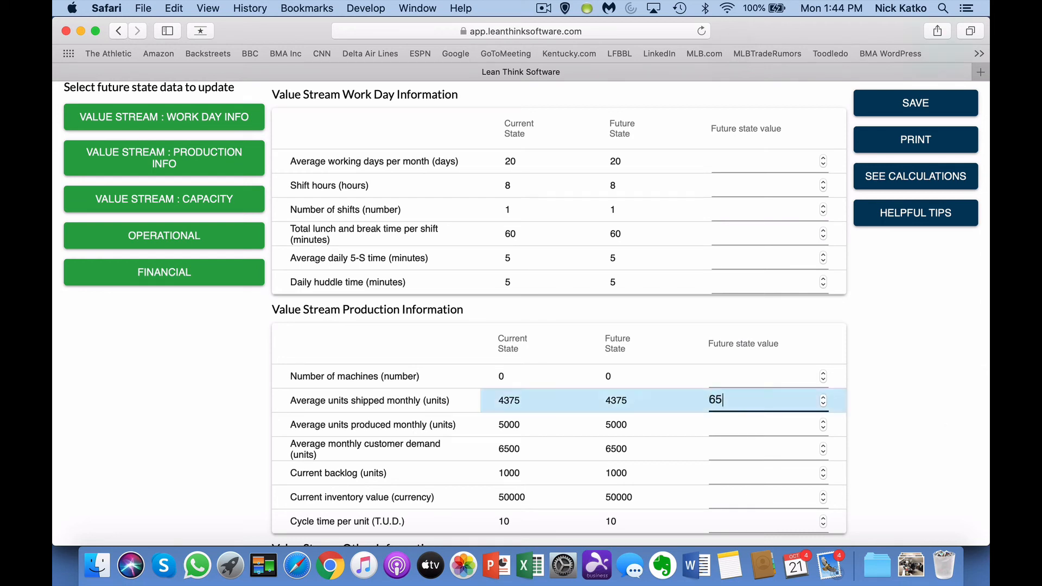
{"action": "type", "text": "00"}
{"action": "key", "text": "Tab"}
{"action": "type", "text": "6500"}
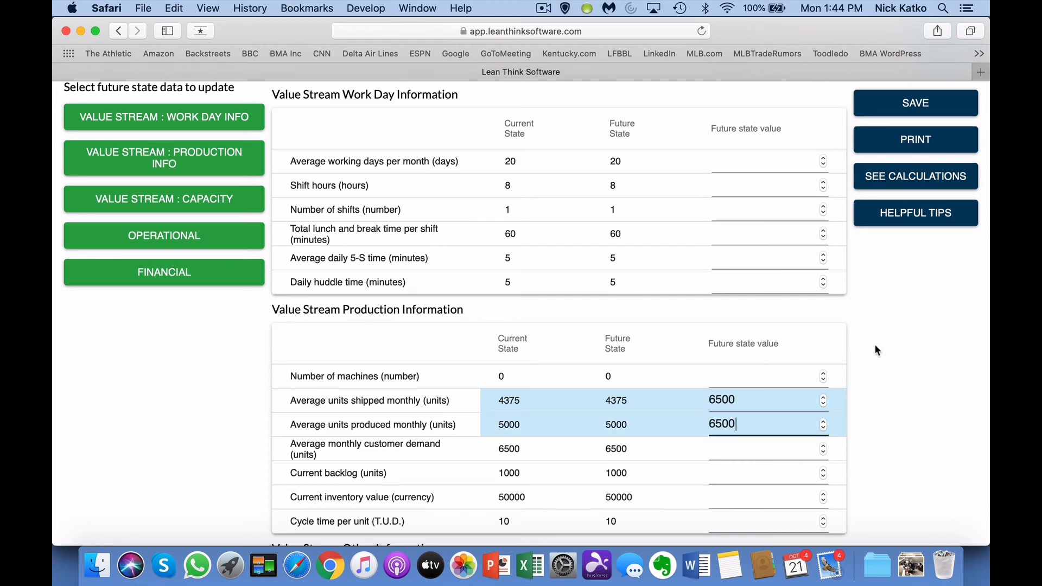
{"action": "left_click", "coordinate": [735, 280]}
{"action": "scroll", "coordinate": [736, 280], "scroll_direction": "up", "scroll_amount": 6}
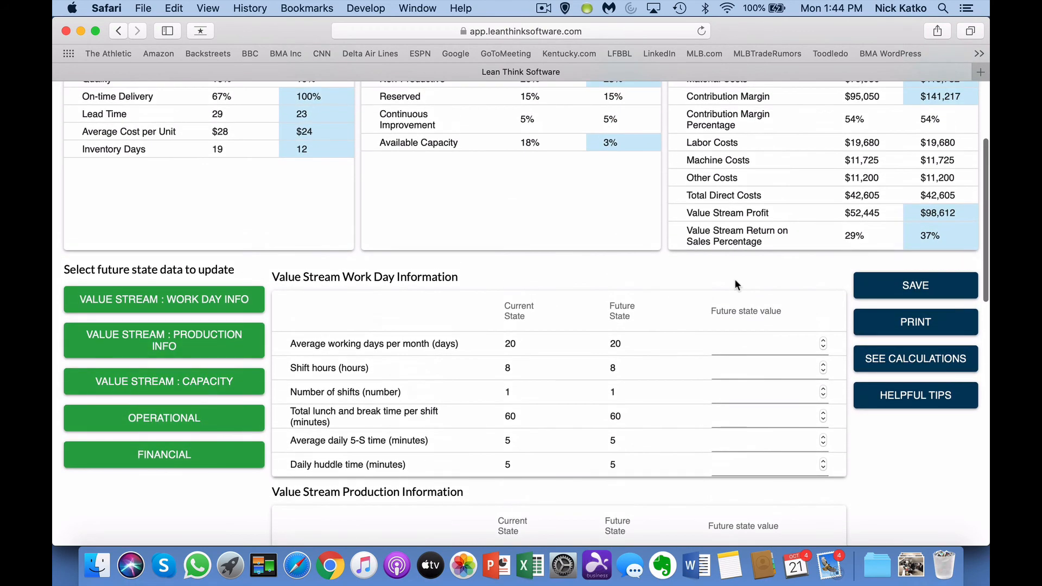
{"action": "scroll", "coordinate": [734, 281], "scroll_direction": "up", "scroll_amount": 1}
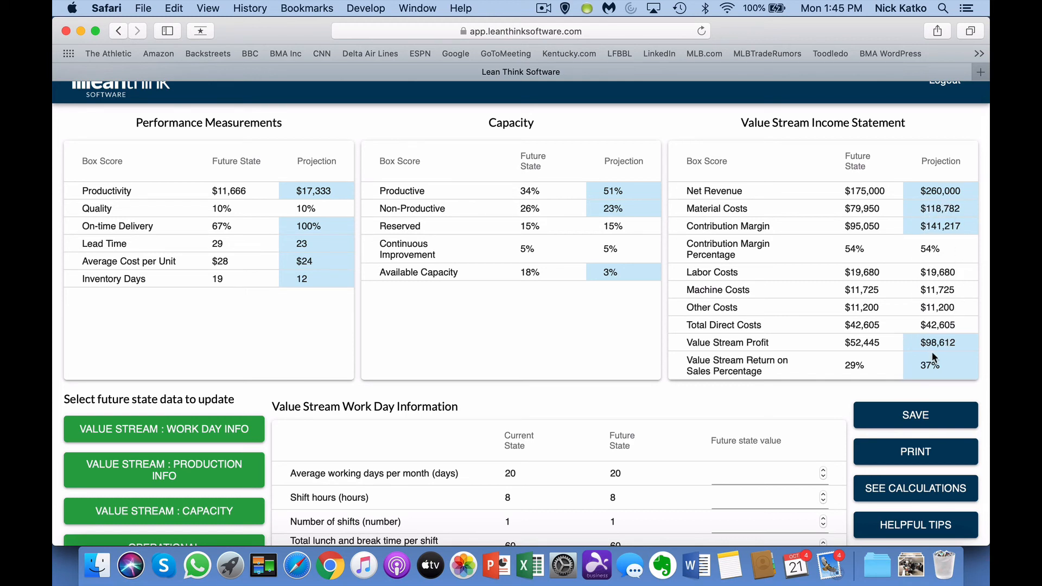
Step: Save and exit the analysis, then reopen the Practice analysis from the dashboard
{"action": "left_click", "coordinate": [928, 418]}
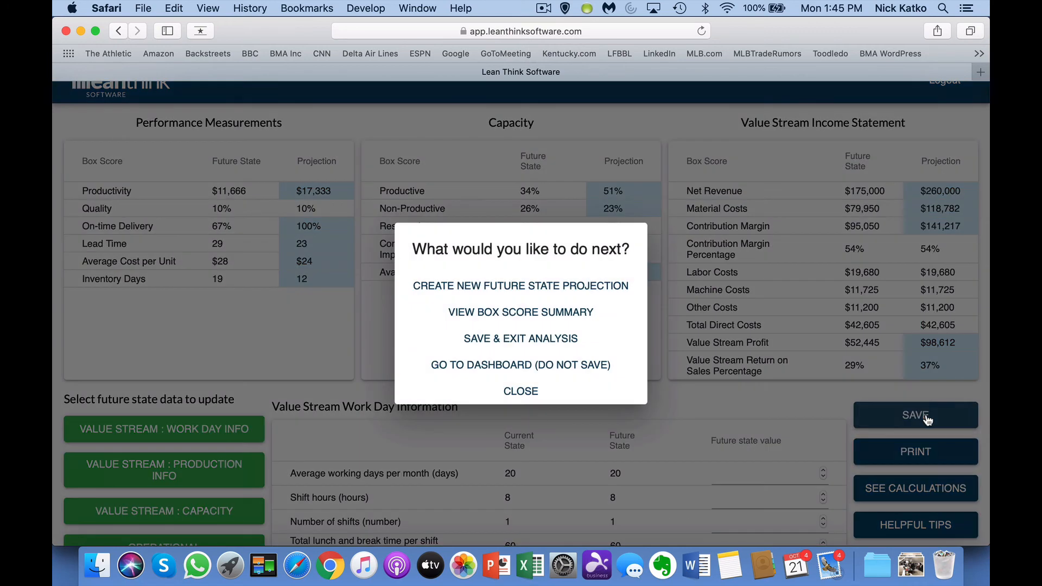
{"action": "left_click", "coordinate": [563, 342]}
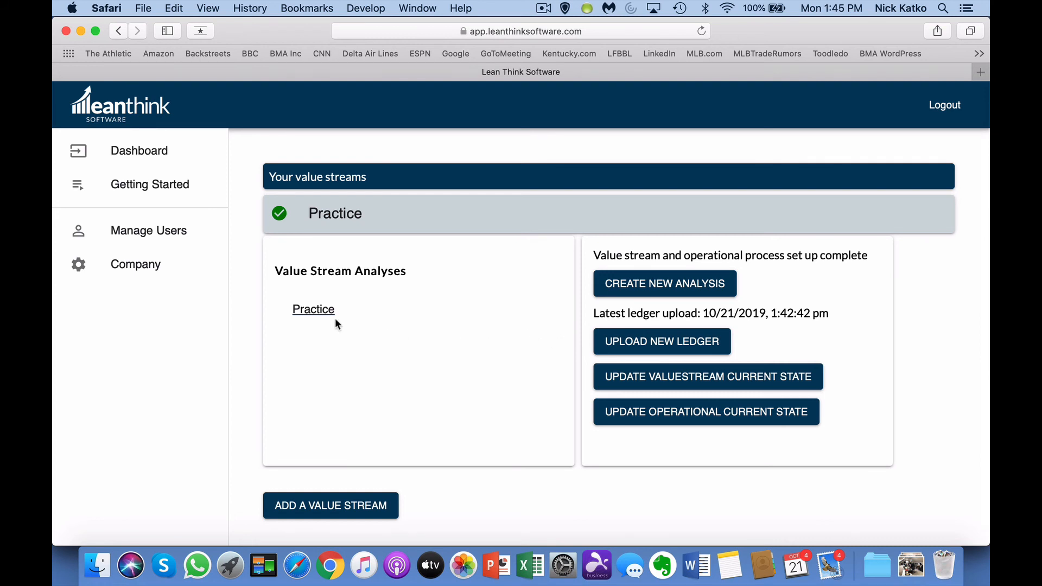
{"action": "left_click", "coordinate": [323, 311]}
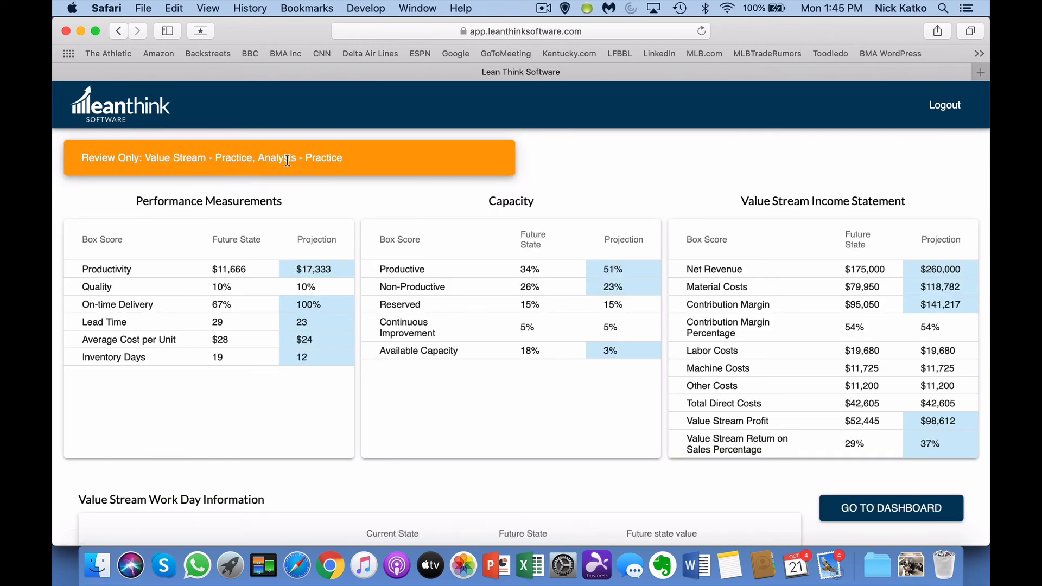
Step: Leave the review page for the dashboard listing the Practice value stream's analysis
{"action": "left_click", "coordinate": [891, 510]}
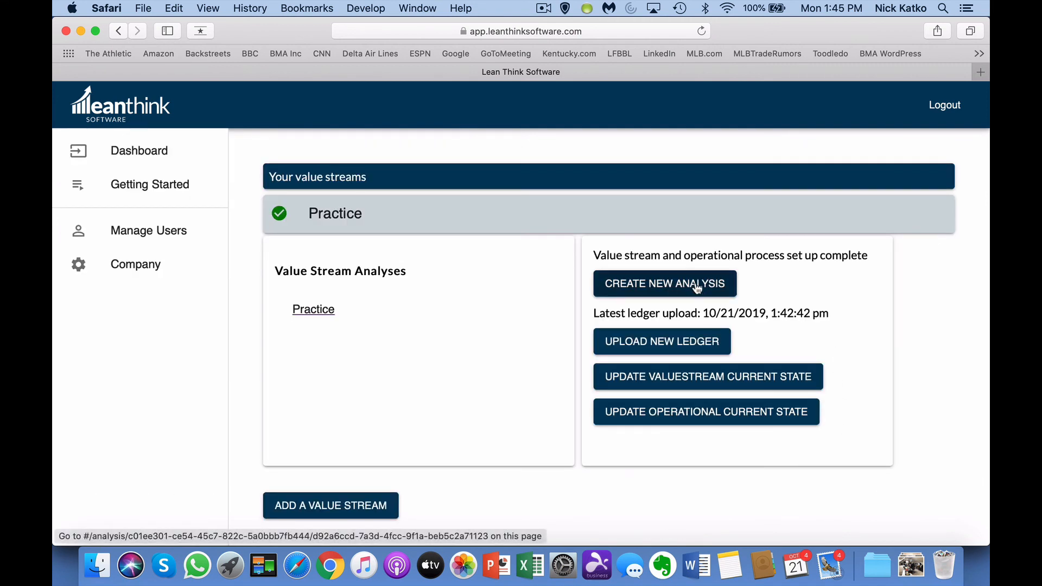
{"action": "left_click", "coordinate": [659, 347]}
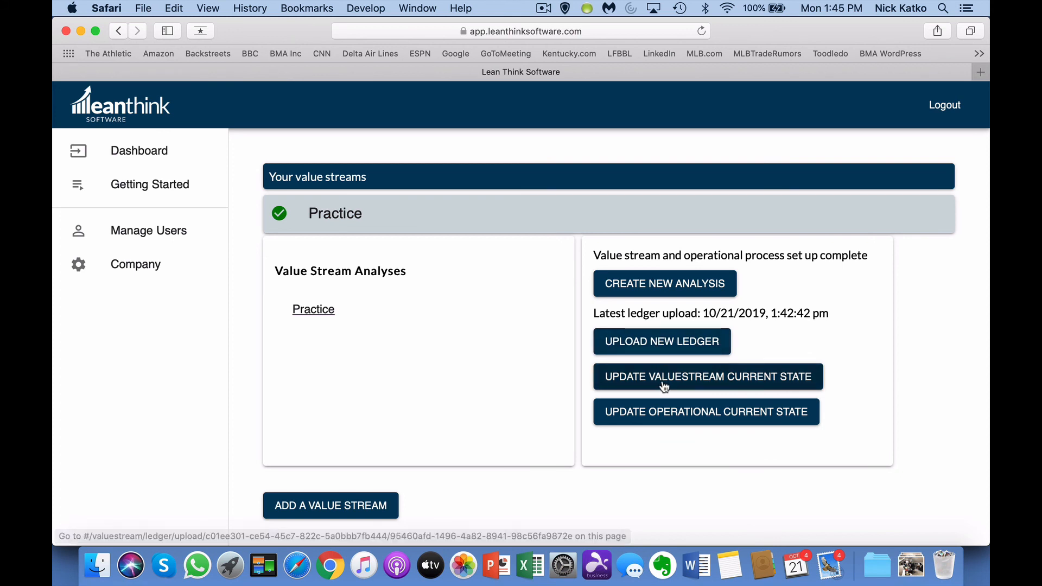